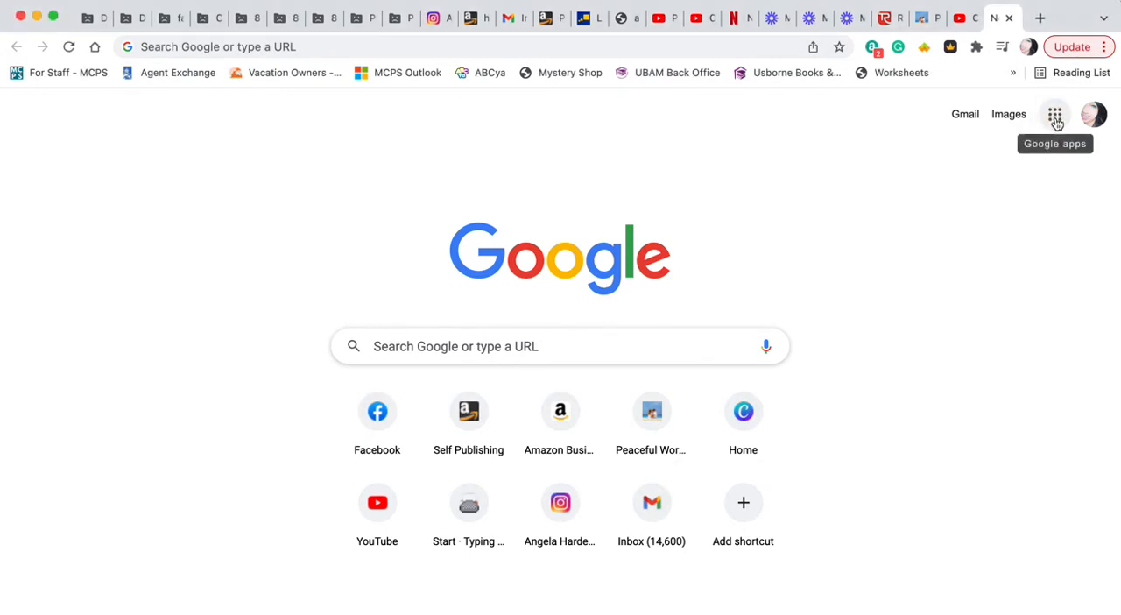
Step: Open YouTube and start a new video upload
click(1056, 117)
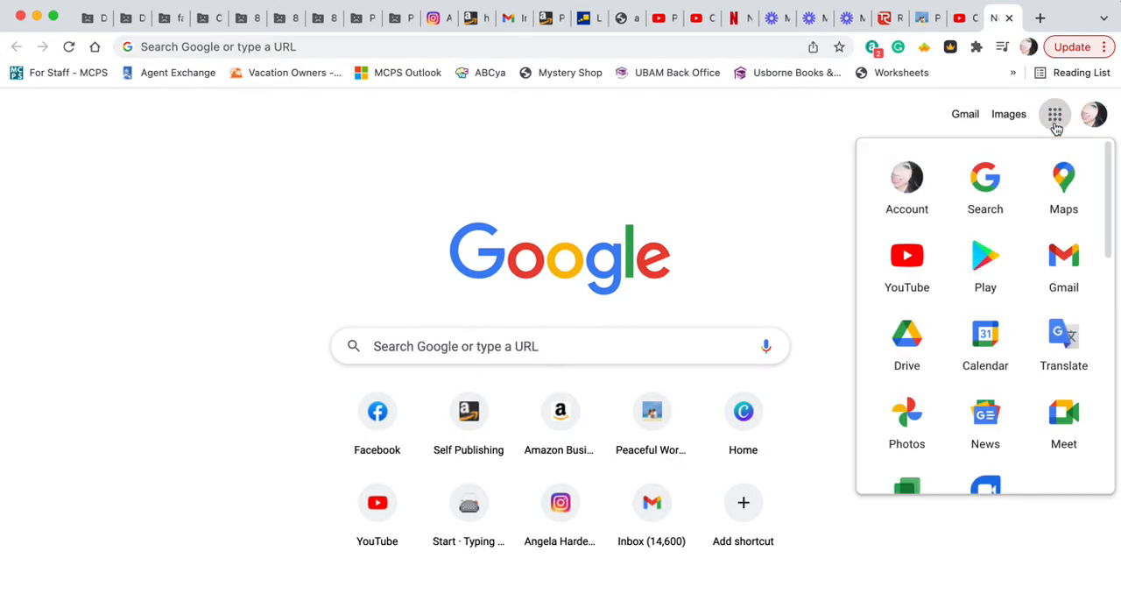
click(911, 263)
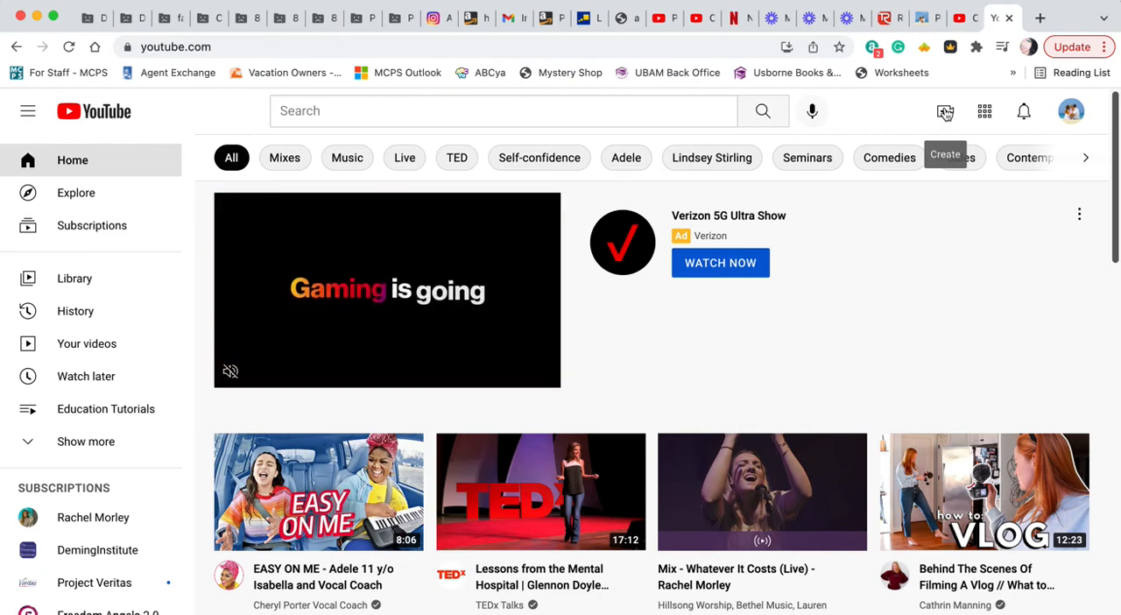
click(945, 112)
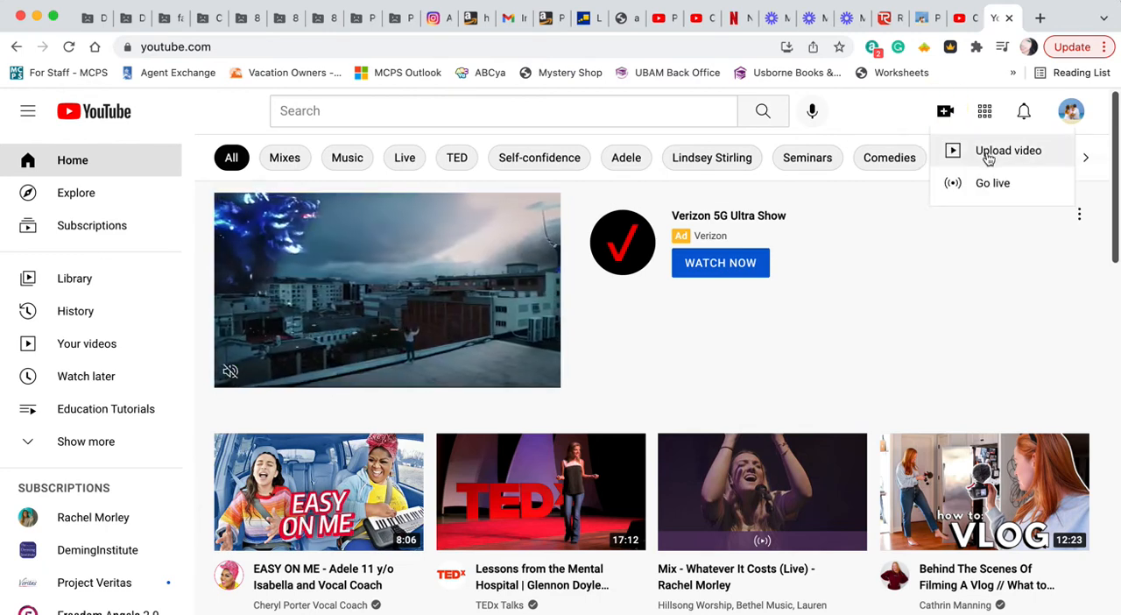
click(988, 154)
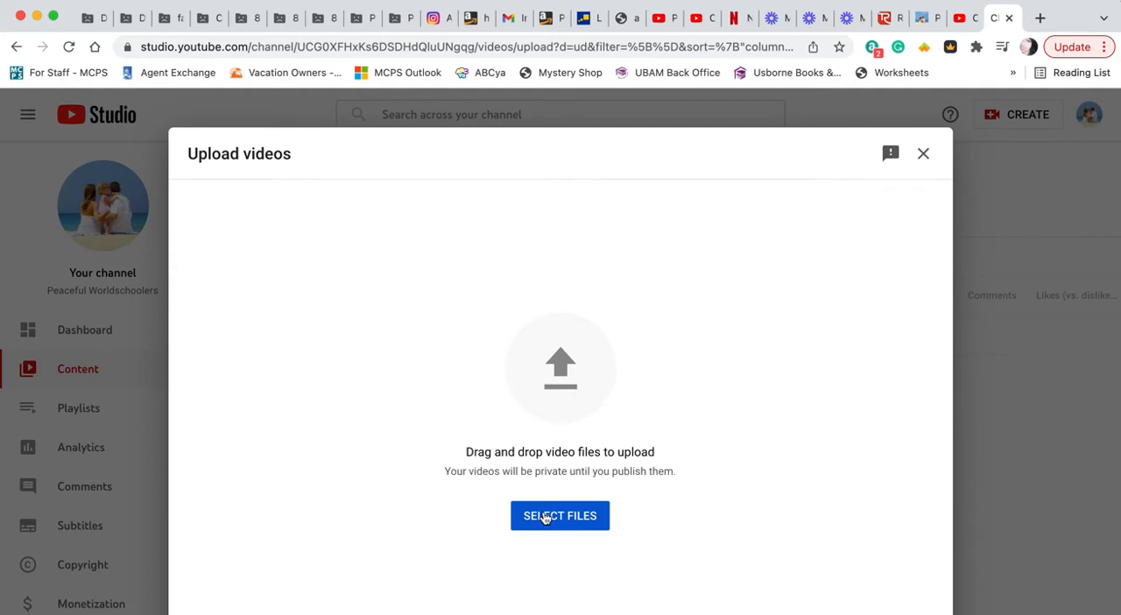
Step: Add the file Regular -AR Verbs.mp4 from the Downloads folder to the video upload
key(super+Tab)
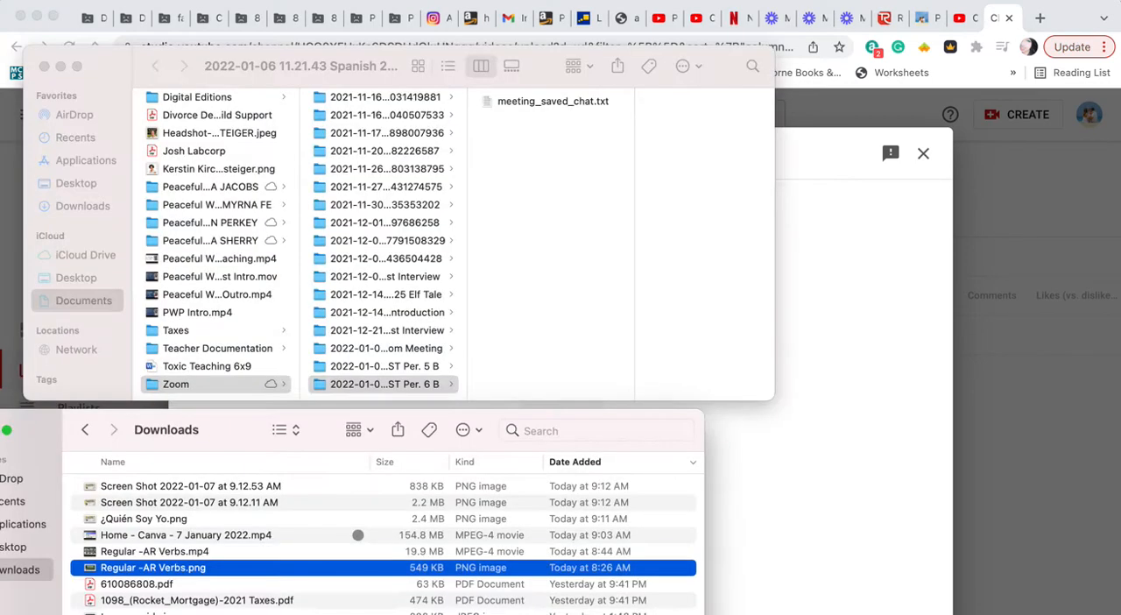
click(83, 210)
click(104, 206)
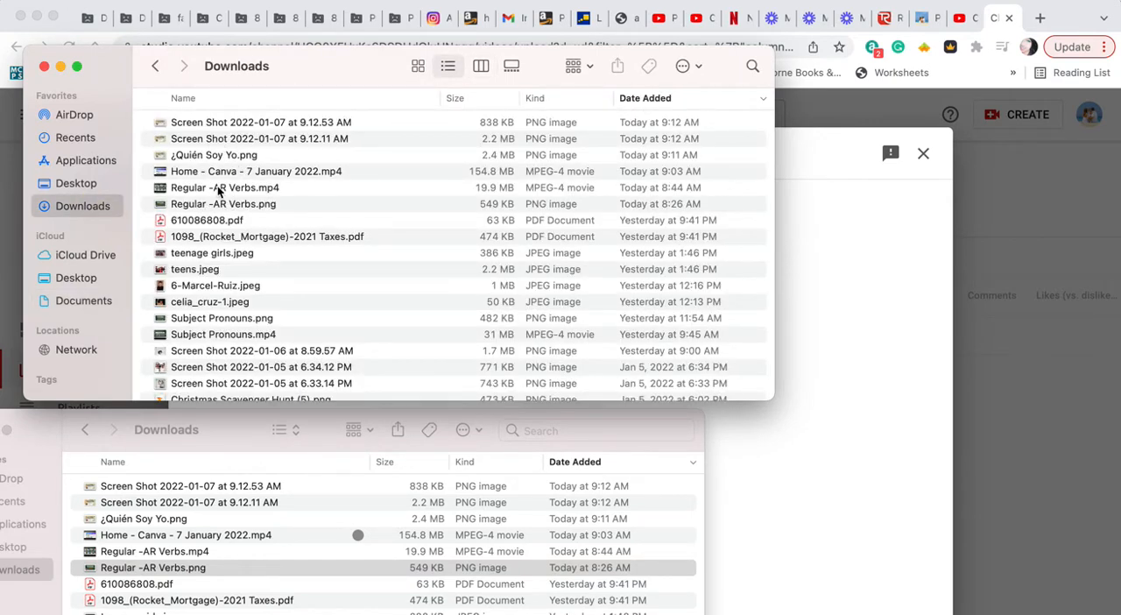
drag(219, 191, 797, 471)
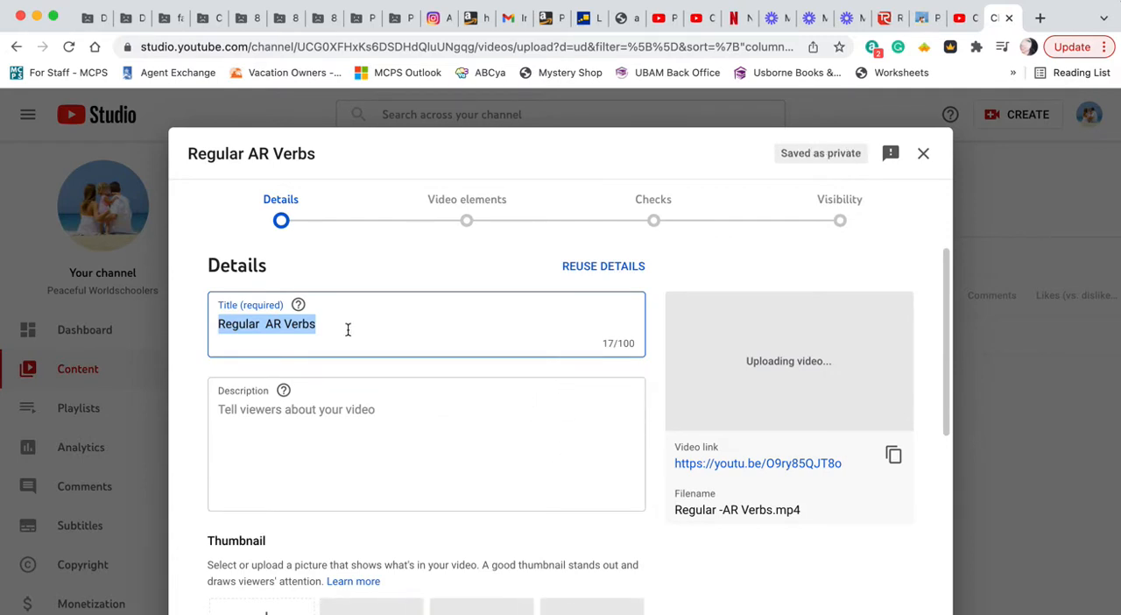
Step: Edit the title to read "Regular -AR Verbs with" followed by the teacher's title and surname
click(265, 326)
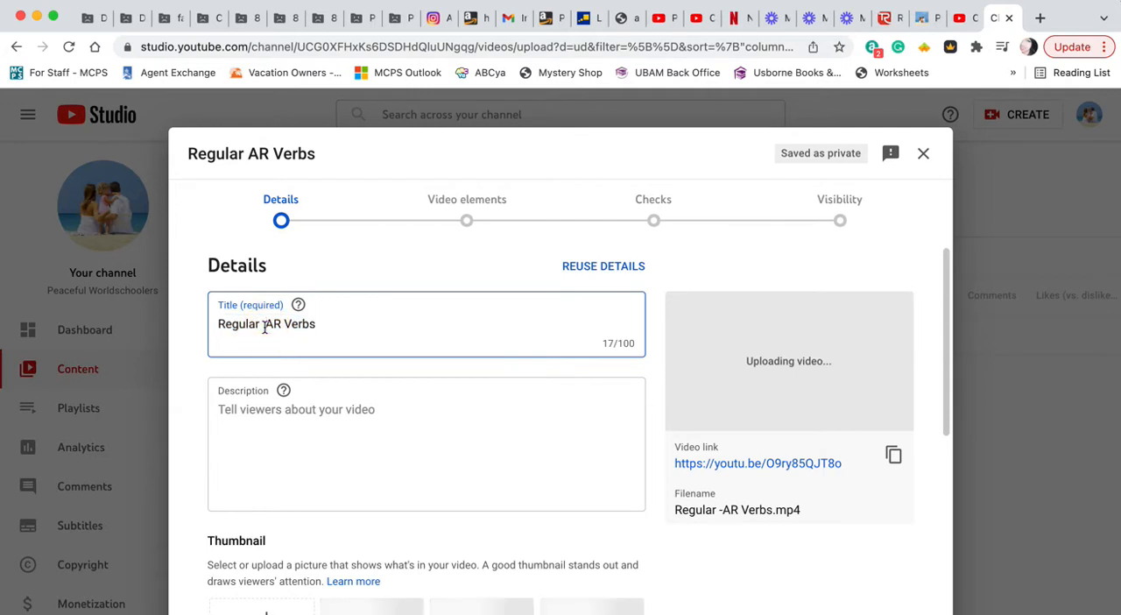
text(-)
click(342, 324)
text(with Srta. Harders)
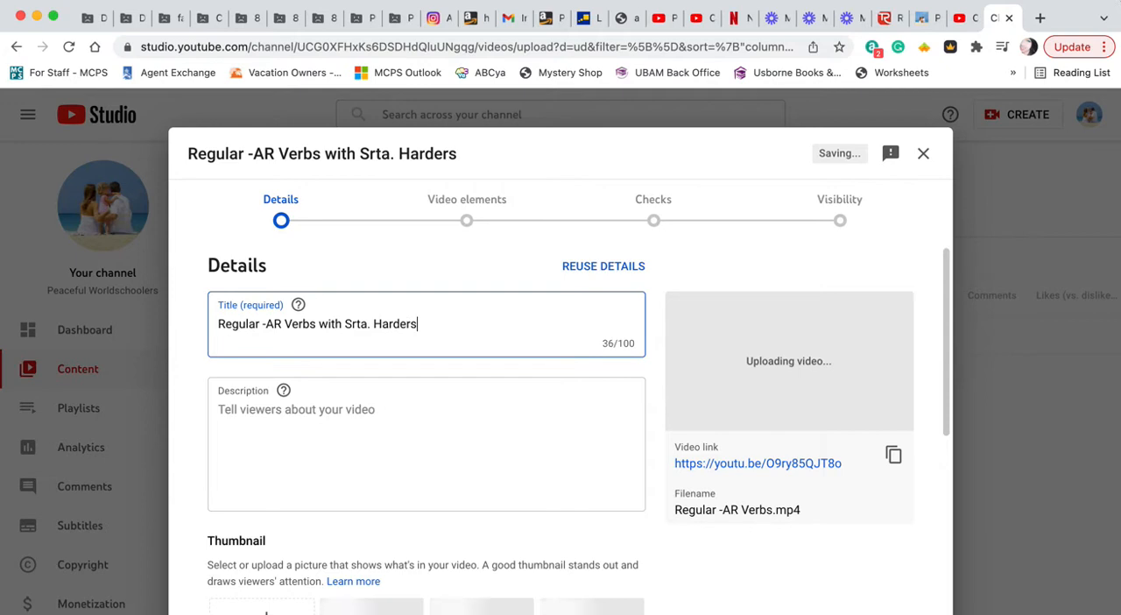
Step: Enter a description saying that in this video the named teacher "teaches how to conjugate regular -ar verbs in Spanish."
click(267, 412)
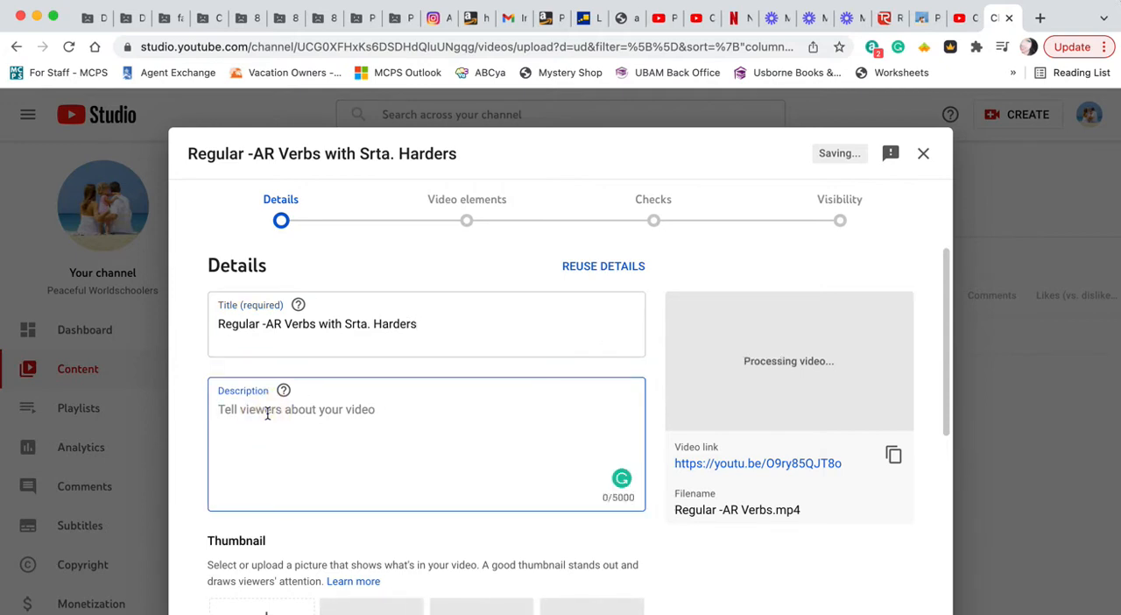
text(In)
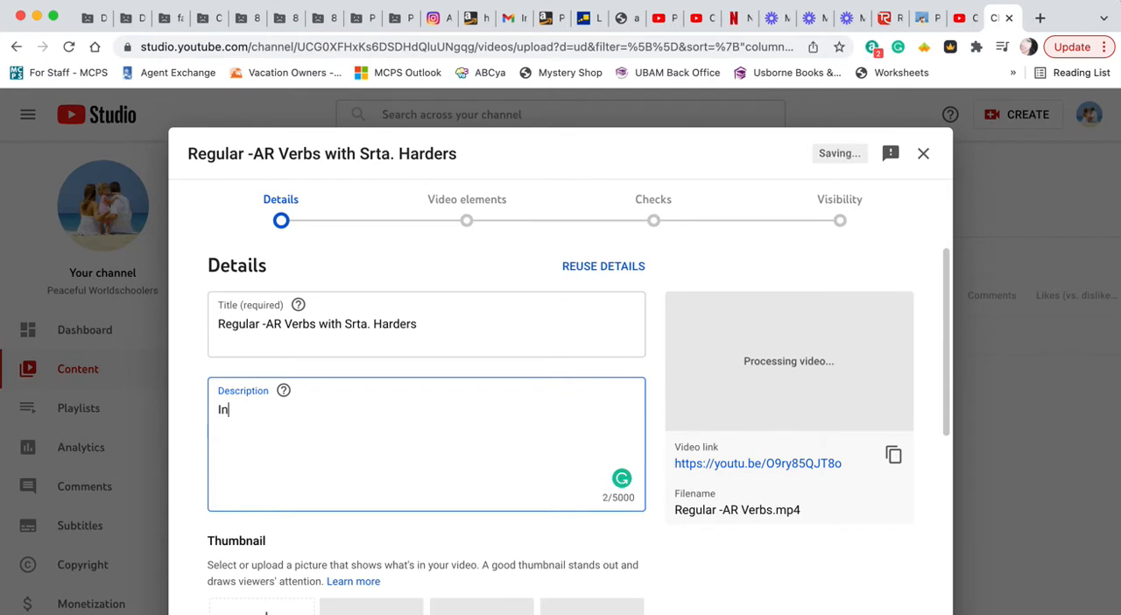
text( this video, Srta. Hardesr)
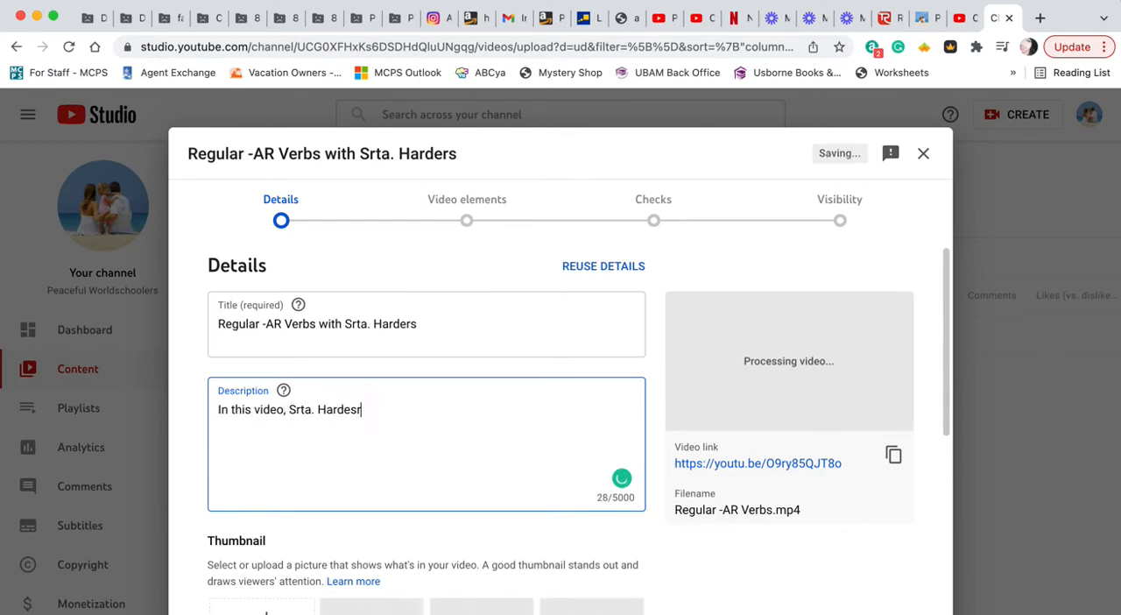
key(BackSpace)
key(BackSpace)
key(BackSpace)
key(BackSpace)
text(rs teaches how to )
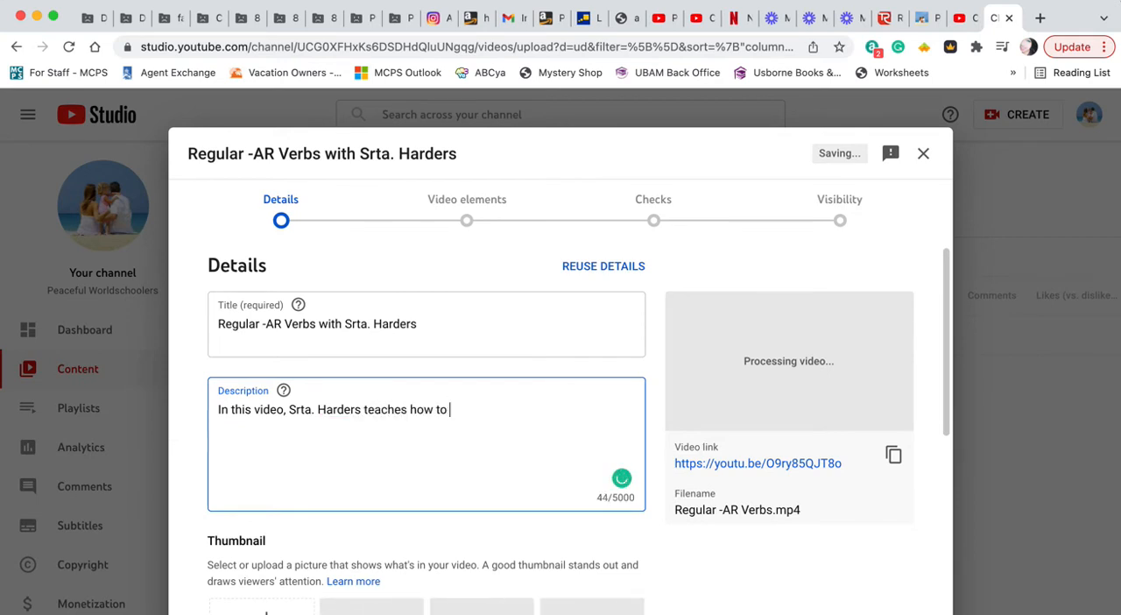
text(conjugate rela)
key(BackSpace)
key(BackSpace)
text(gular -ar verbs in Spanish.)
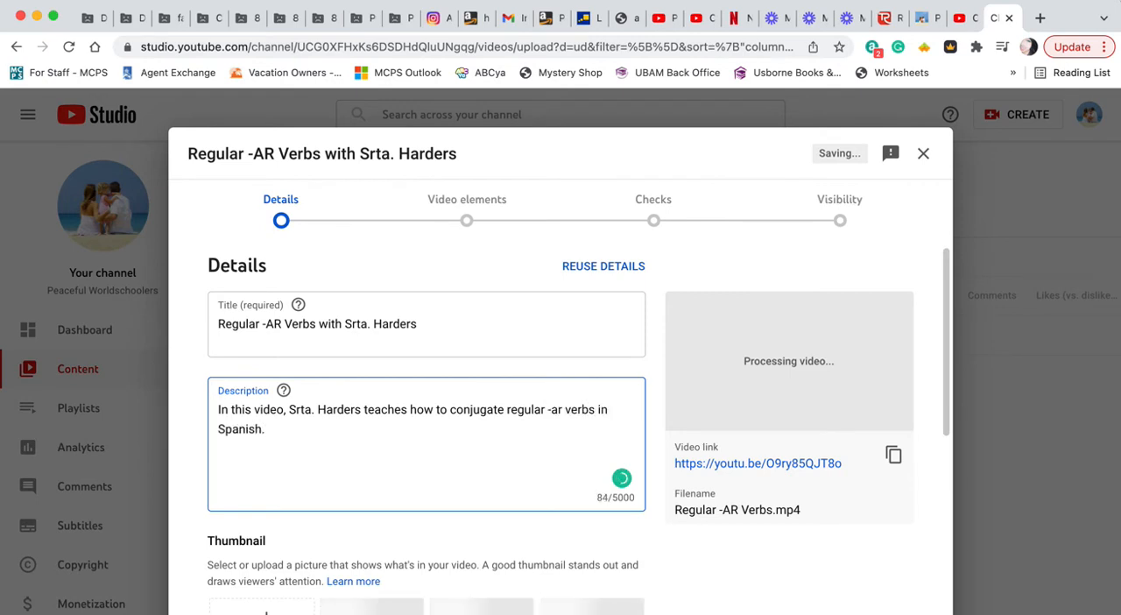
Step: Leave a blank line below the description text and add the timestamp line "1:03 - yo conjugation"
scroll(384, 463, down, 2)
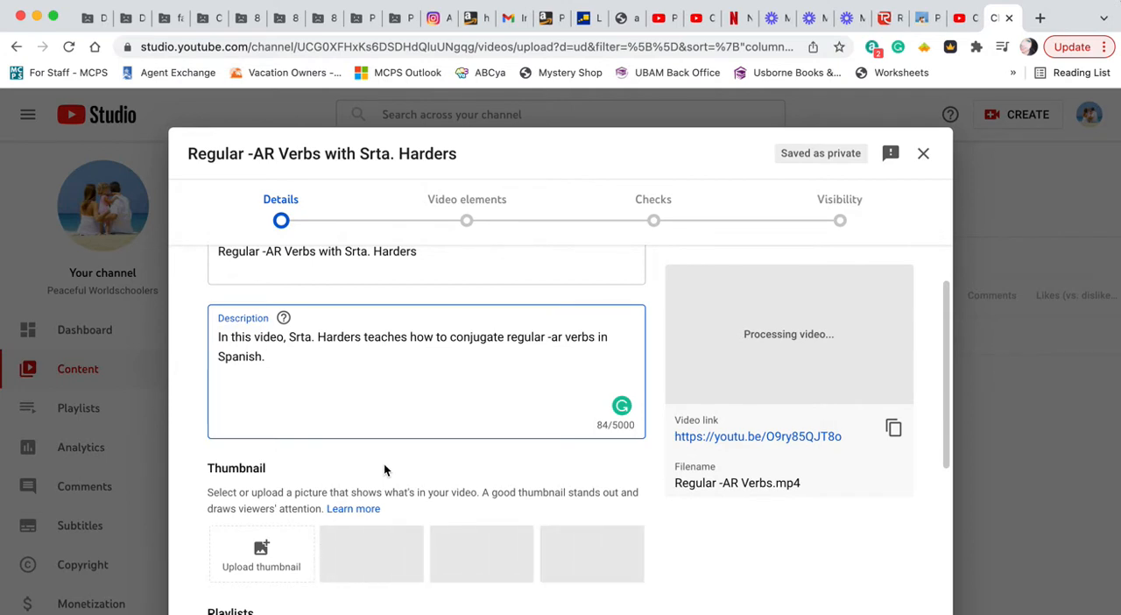
key(Return)
key(Return)
text(1:0)
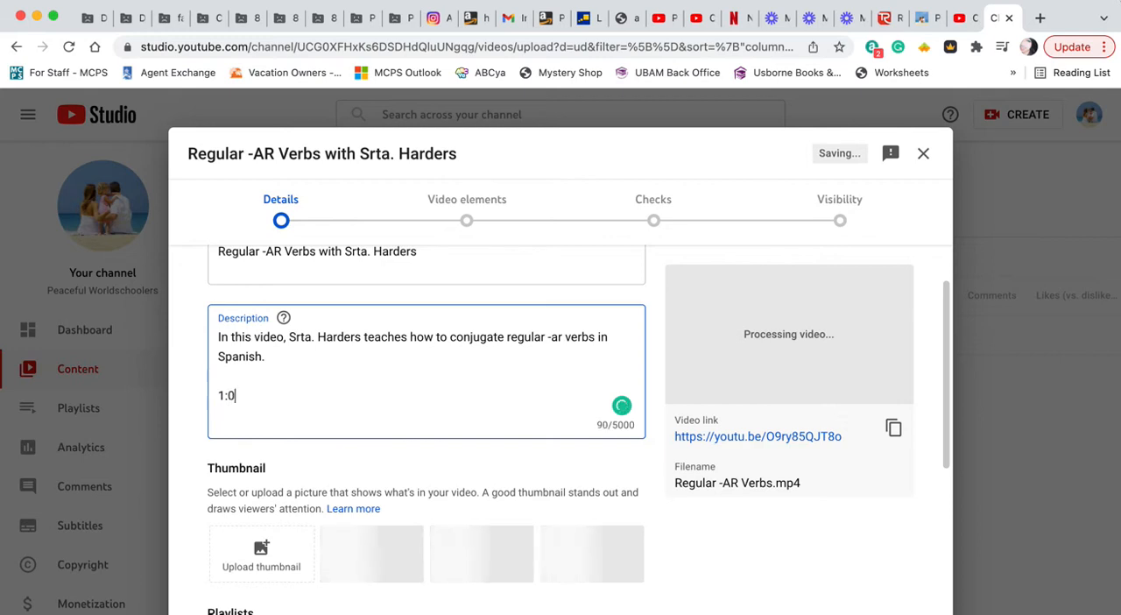
text(3 - )
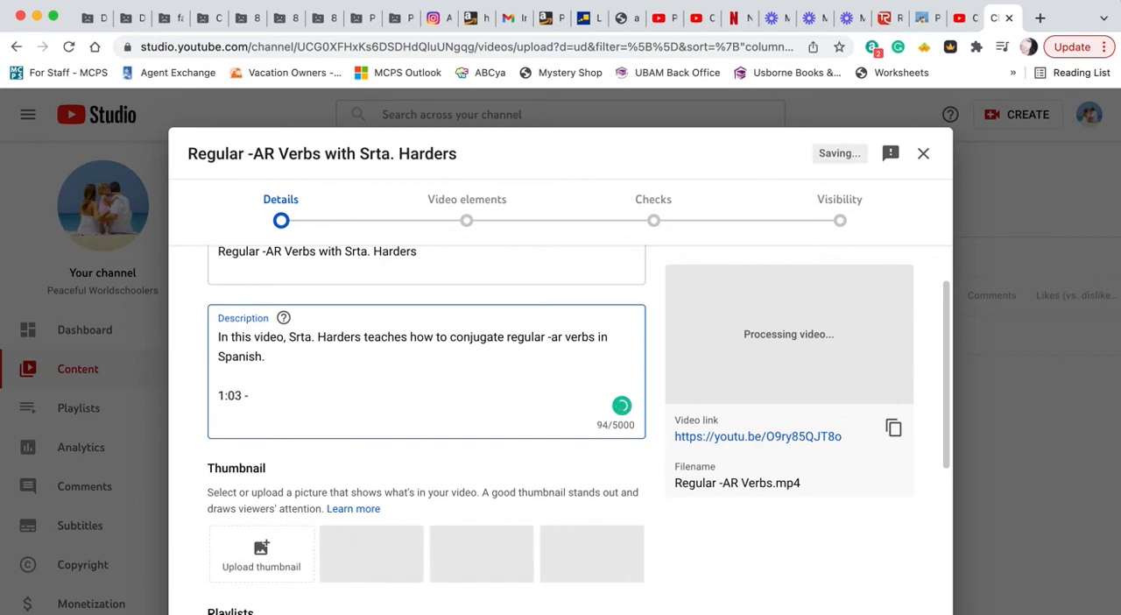
text(y)
key(BackSpace)
text(yo conjugation)
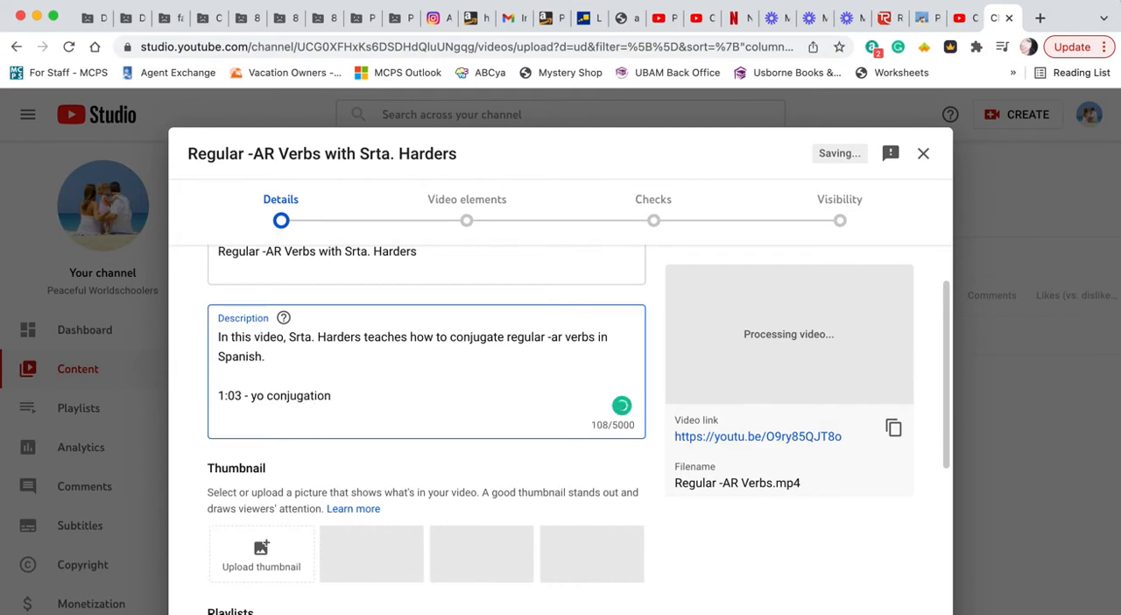
Step: Add a second timestamp line to the description reading "4:20 - conjugating nosotros"
key(Return)
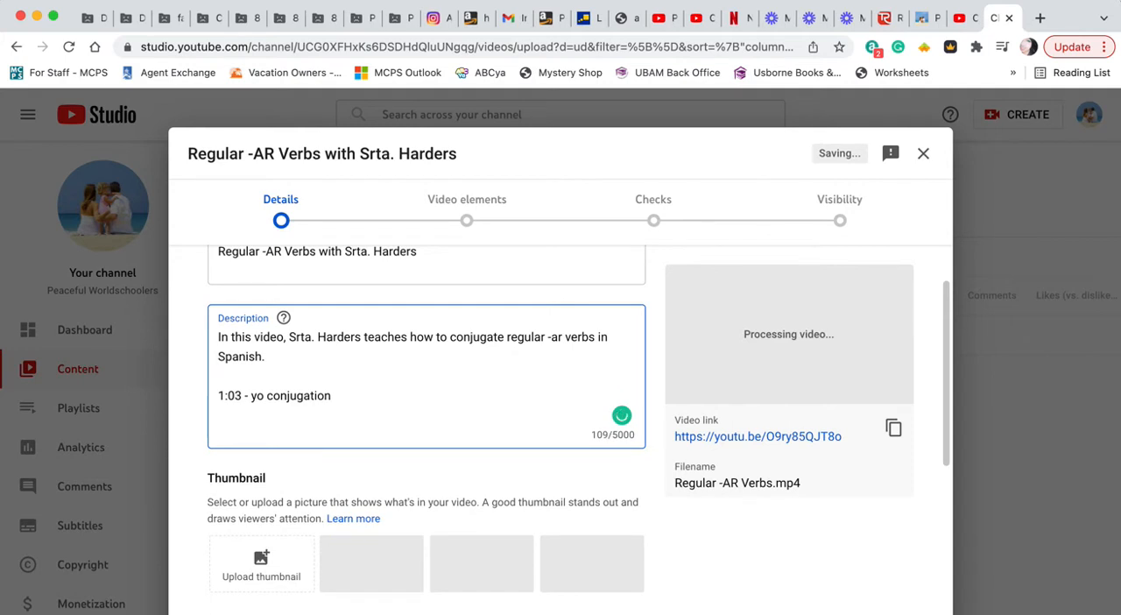
text(4:)
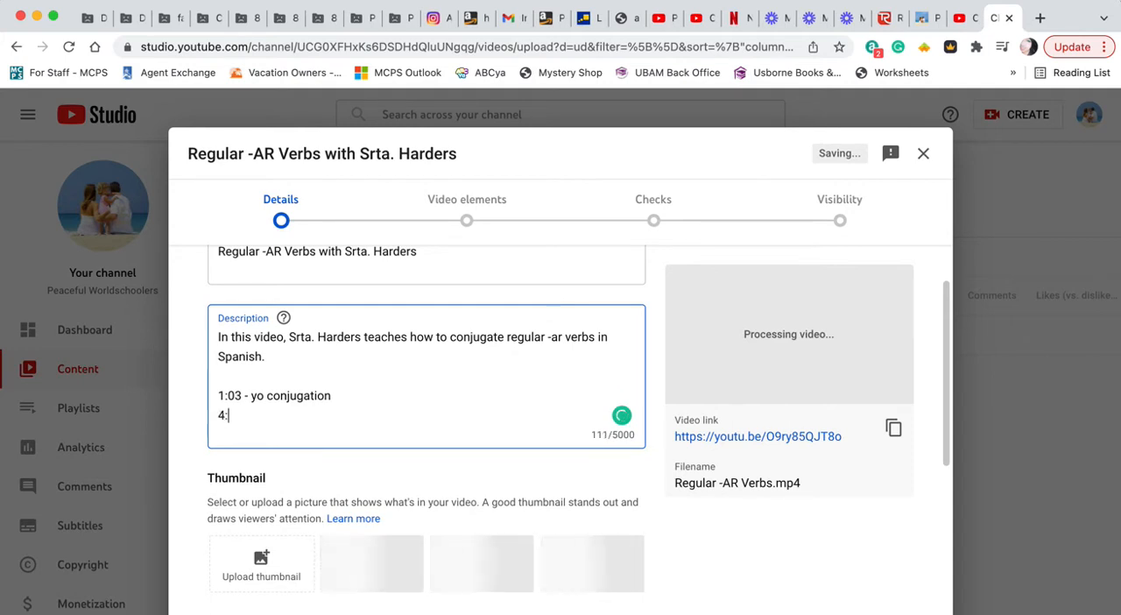
text(20 - con)
text(jugating nosotrorss)
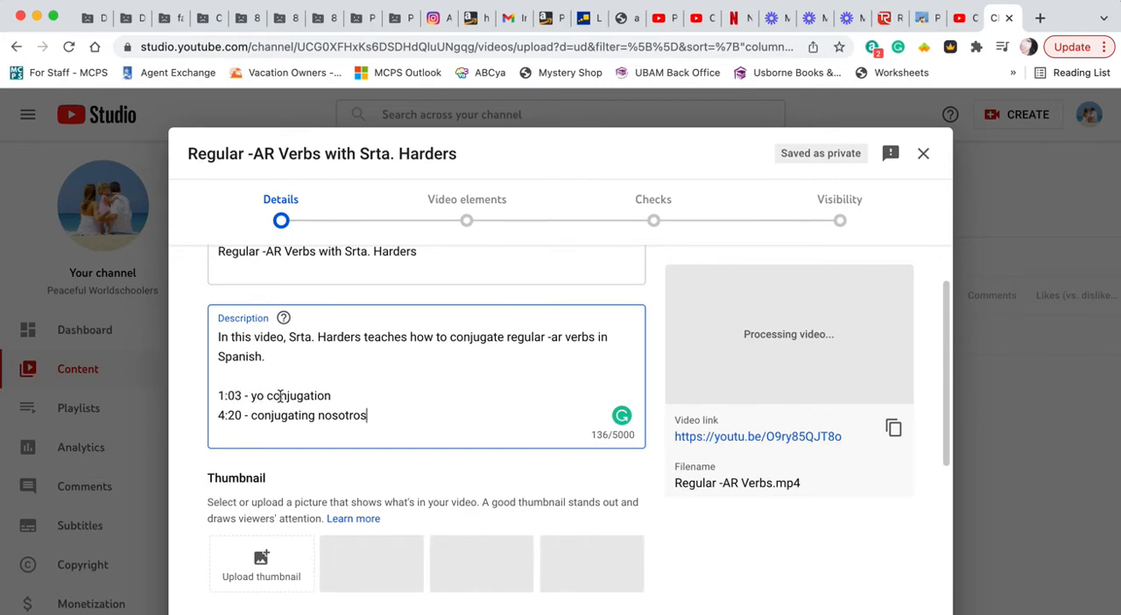
Step: Review the thumbnail options and look through the channel's available playlists without choosing one
scroll(335, 427, down, 2)
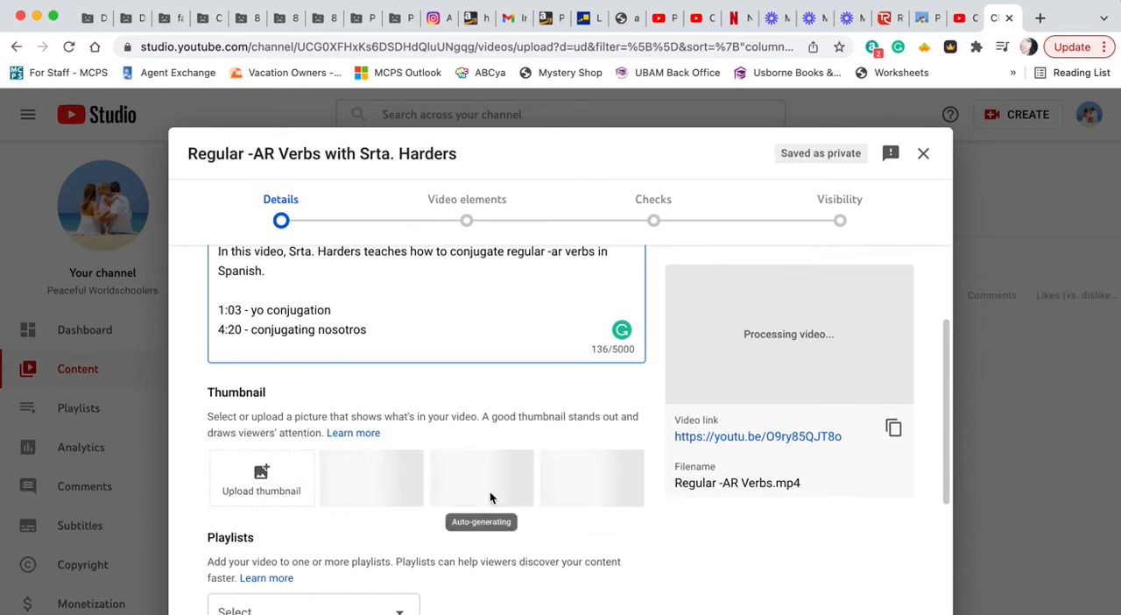
scroll(497, 526, down, 2)
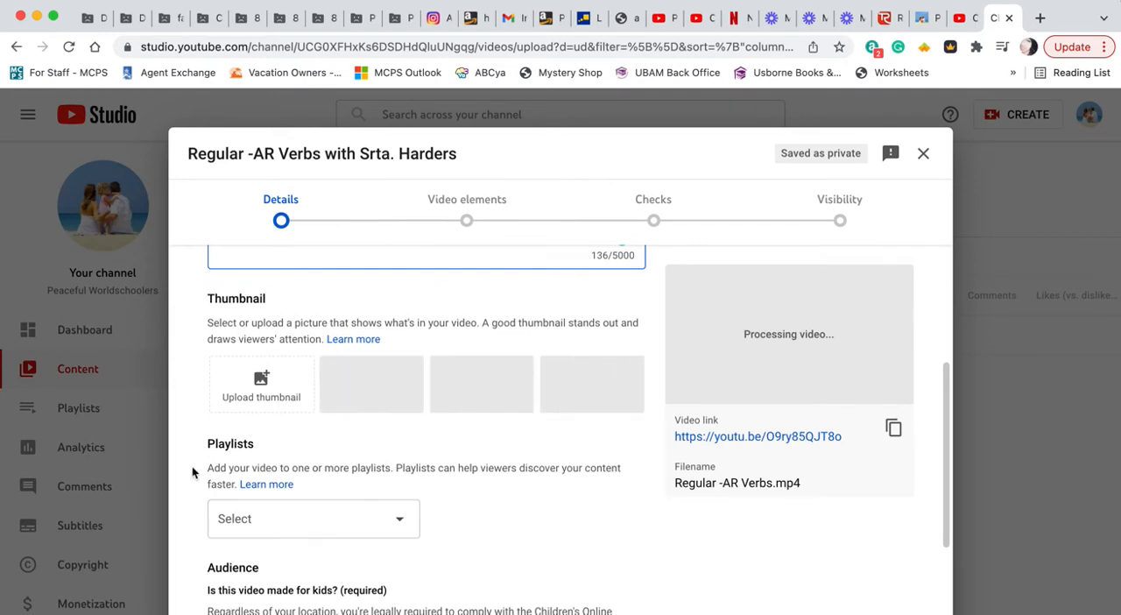
click(403, 517)
scroll(417, 516, down, 1)
scroll(419, 519, up, 1)
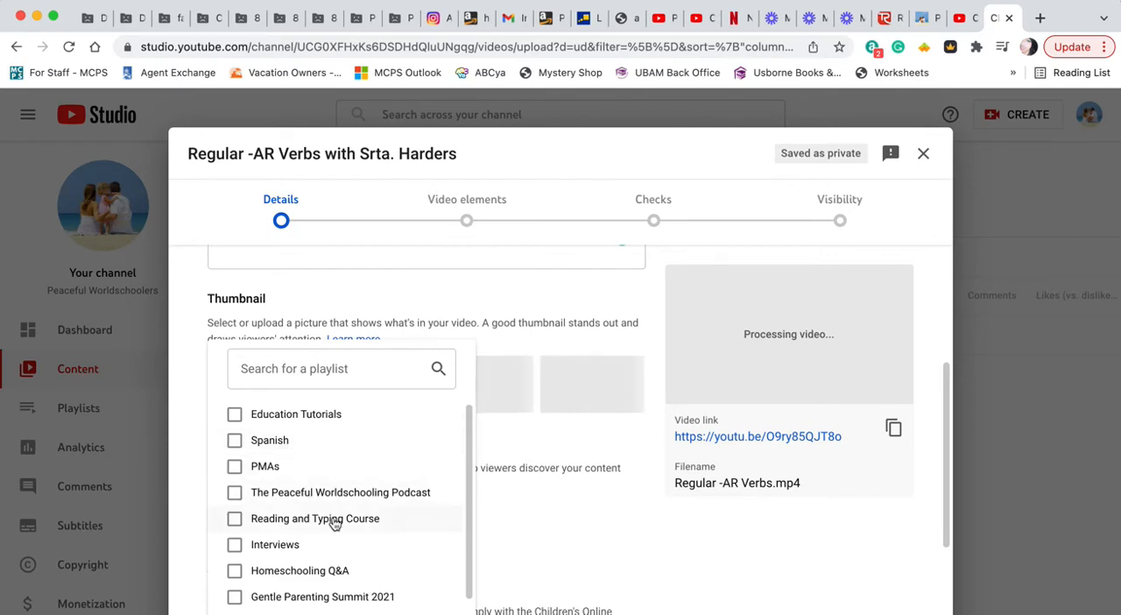
scroll(333, 517, down, 1)
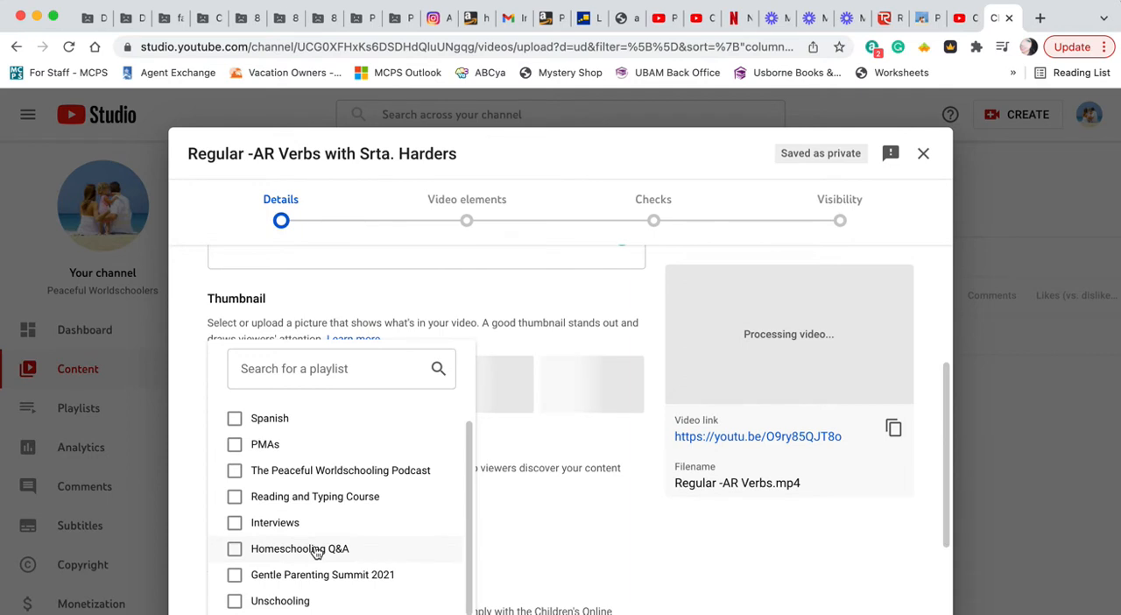
scroll(315, 551, down, 2)
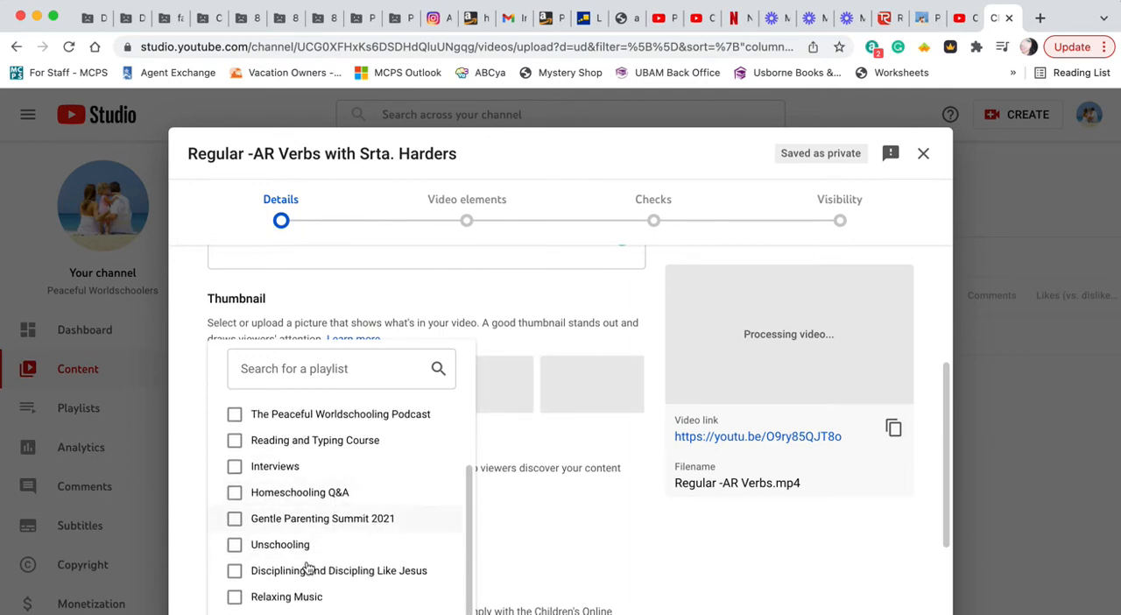
click(540, 517)
Step: Expand the additional video settings below the audience and age restriction options
scroll(539, 521, down, 5)
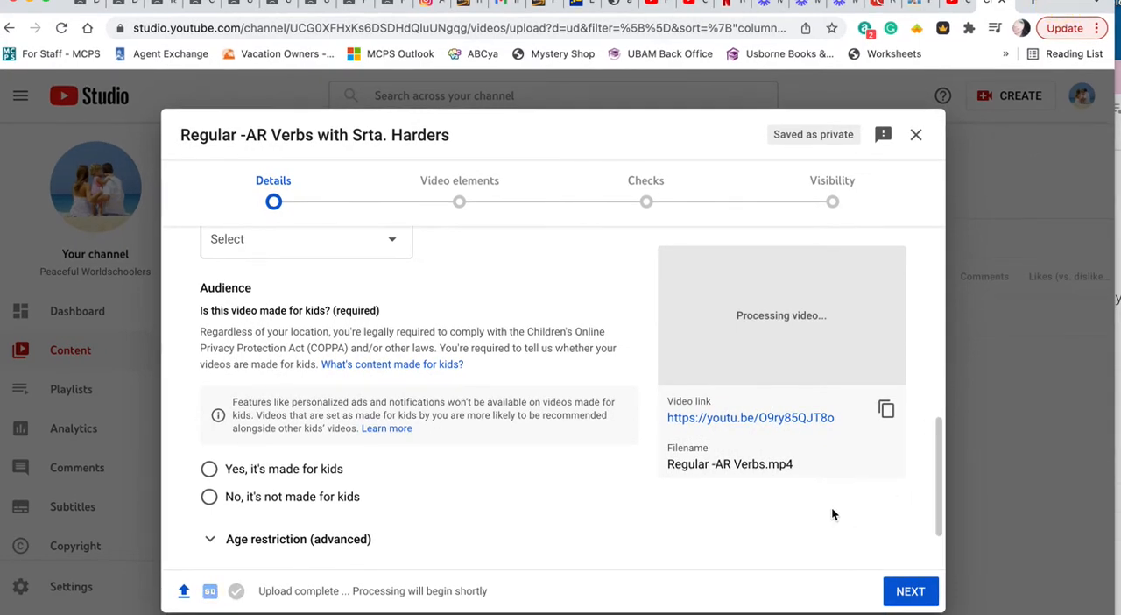
scroll(831, 512, down, 2)
click(234, 493)
scroll(406, 442, down, 5)
scroll(407, 446, down, 4)
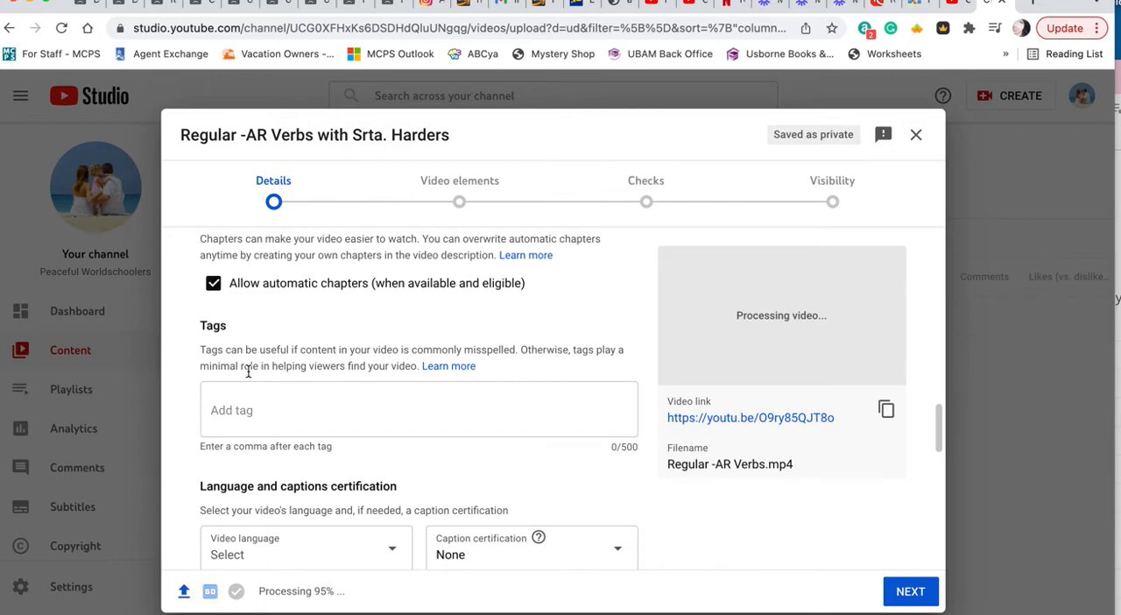
Step: Examine the tags, video language, recording date, license, category and comment settings of the video
scroll(248, 371, down, 3)
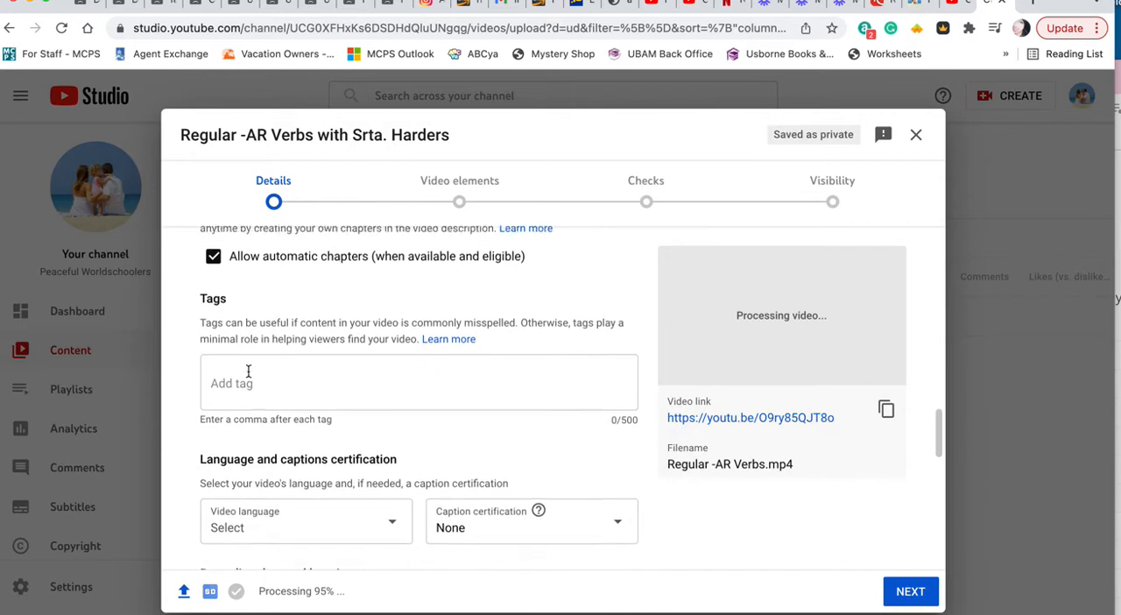
click(391, 409)
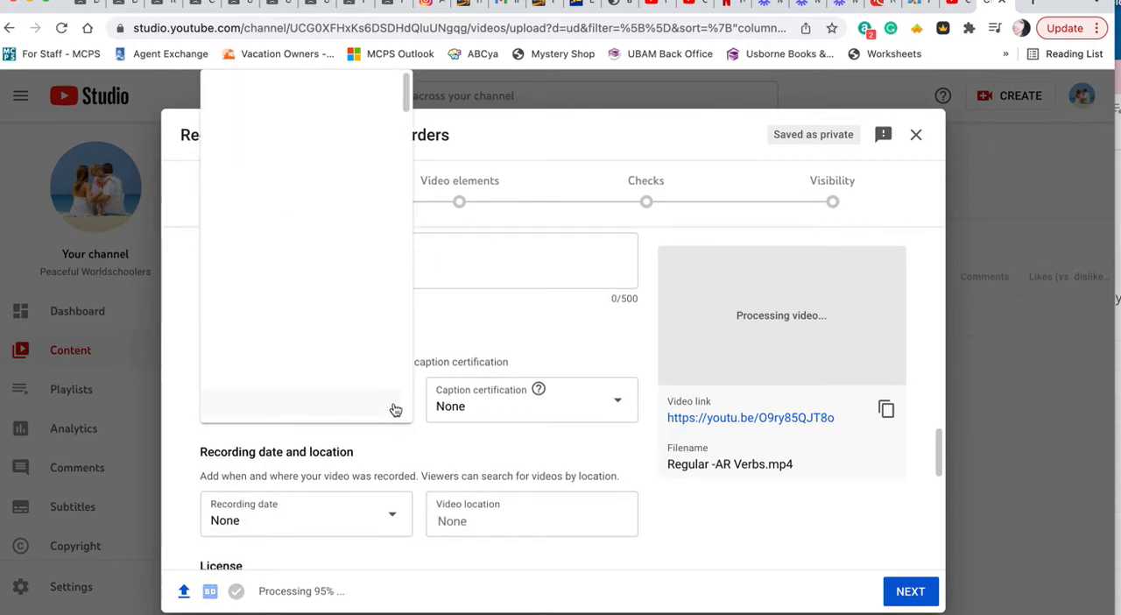
click(476, 326)
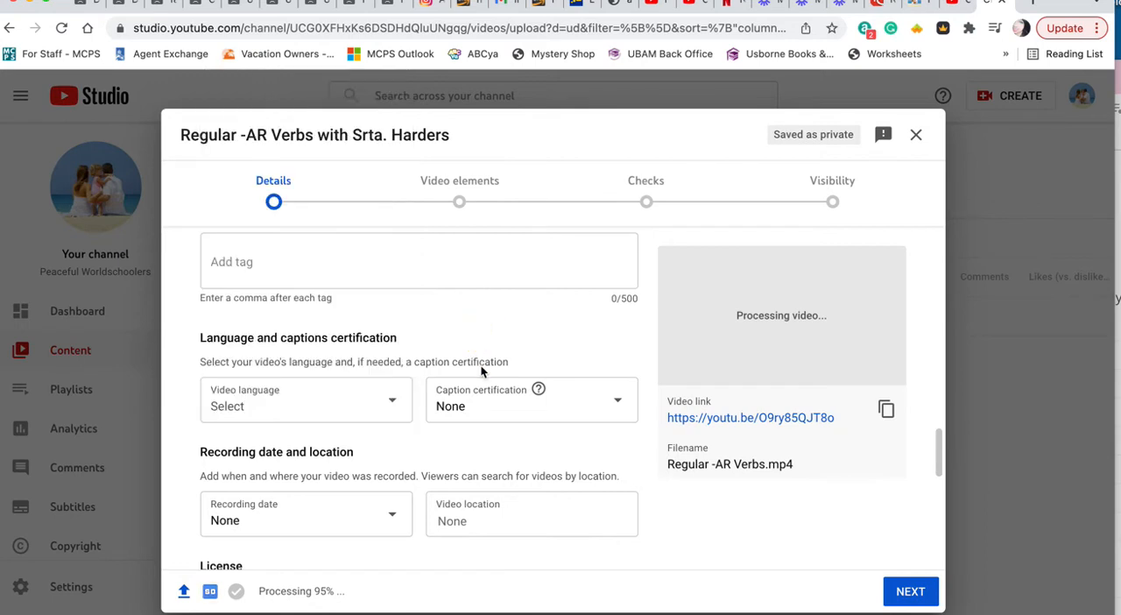
scroll(436, 427, down, 1)
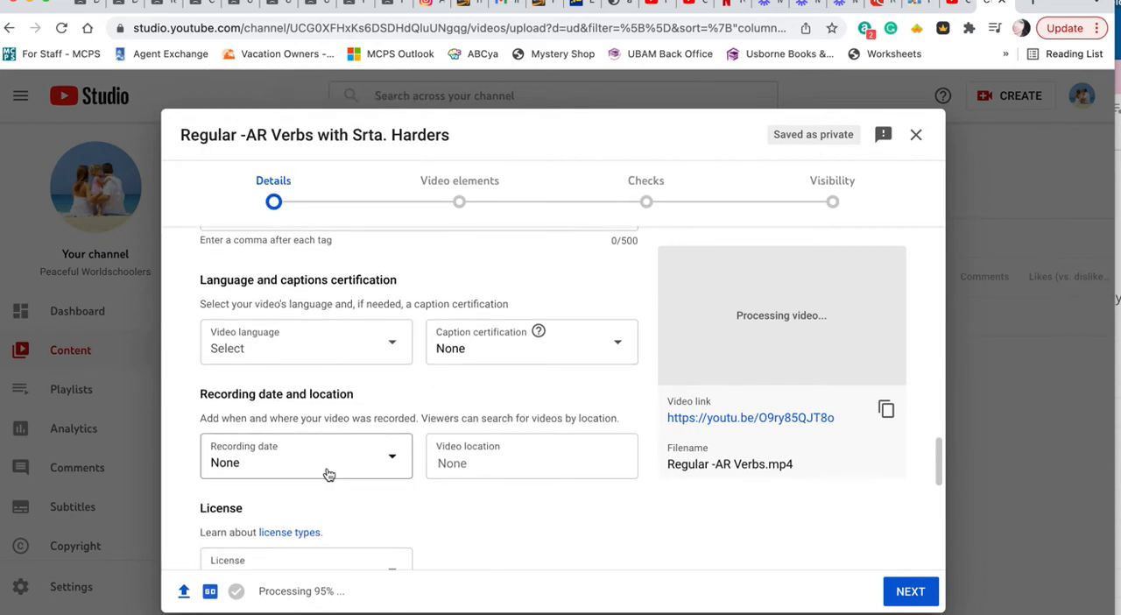
scroll(488, 460, down, 3)
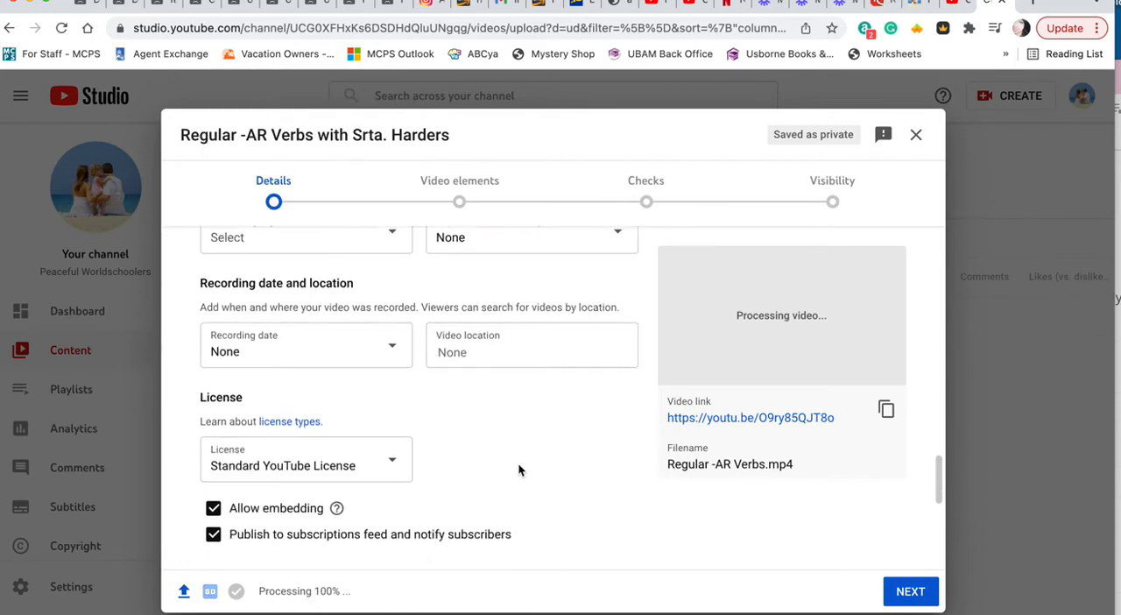
scroll(517, 465, down, 5)
scroll(518, 471, down, 2)
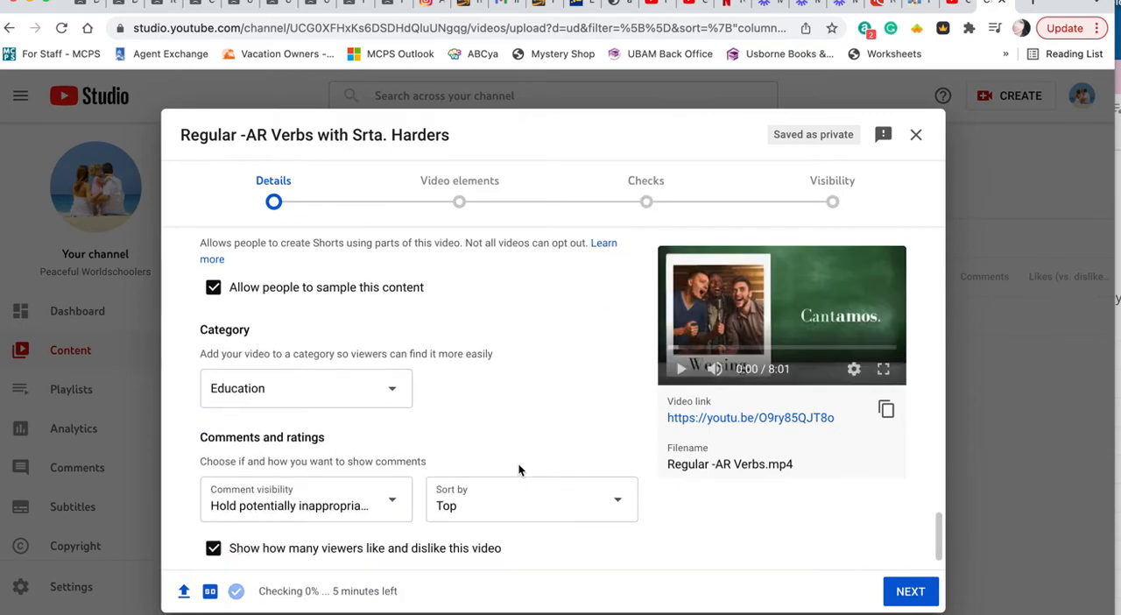
scroll(519, 470, up, 7)
scroll(517, 470, up, 15)
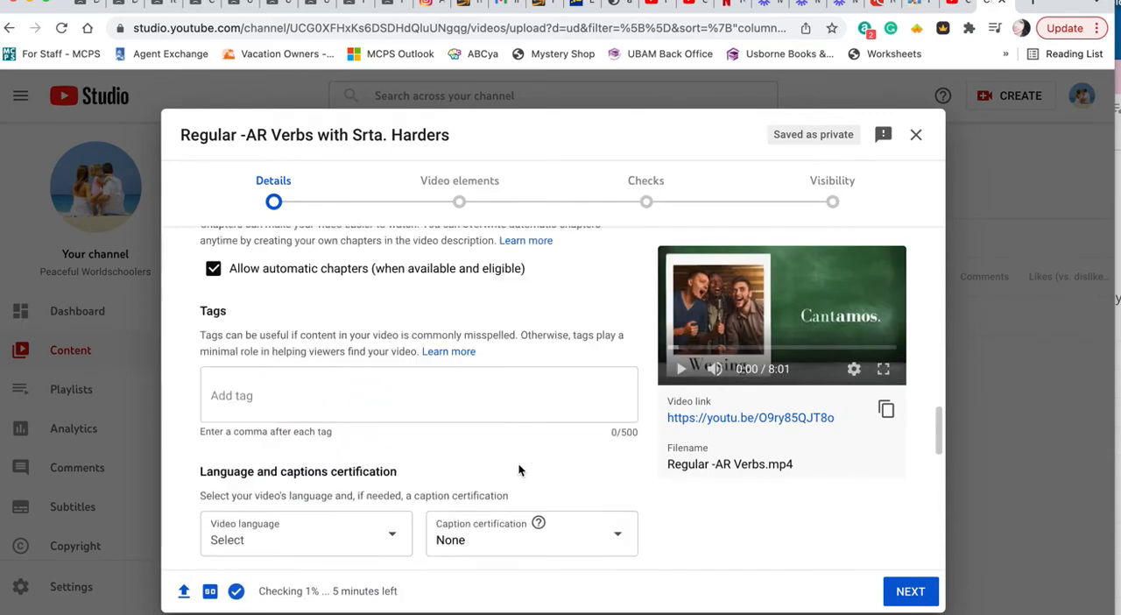
Step: Use the "Regular -AR Verbs in Spanish" title frame as the thumbnail and mark the video as not made for kids
scroll(519, 470, up, 2)
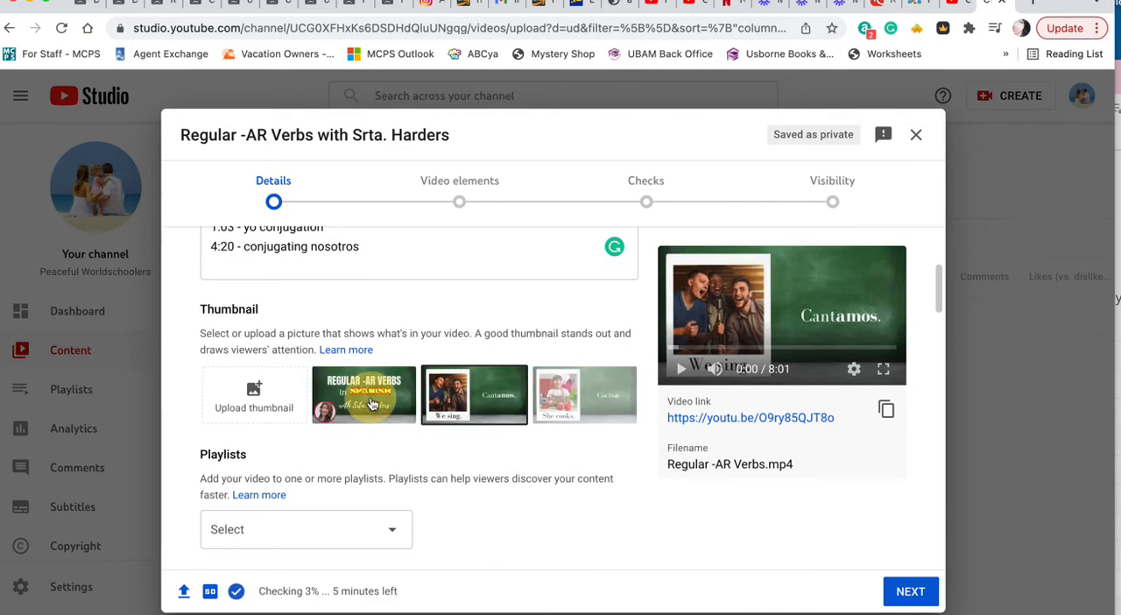
click(394, 397)
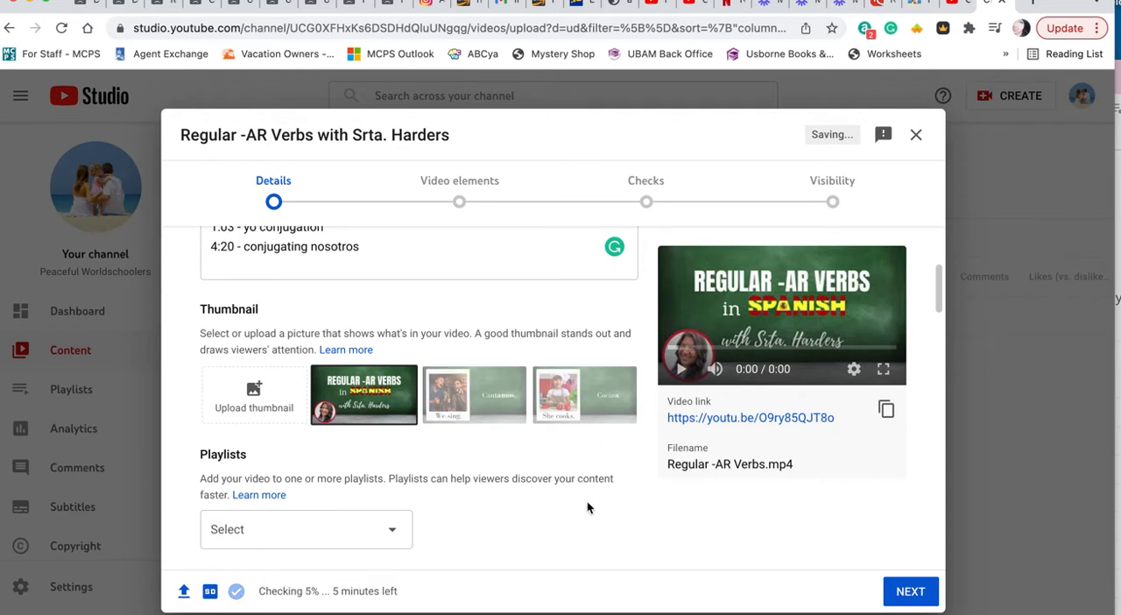
click(888, 587)
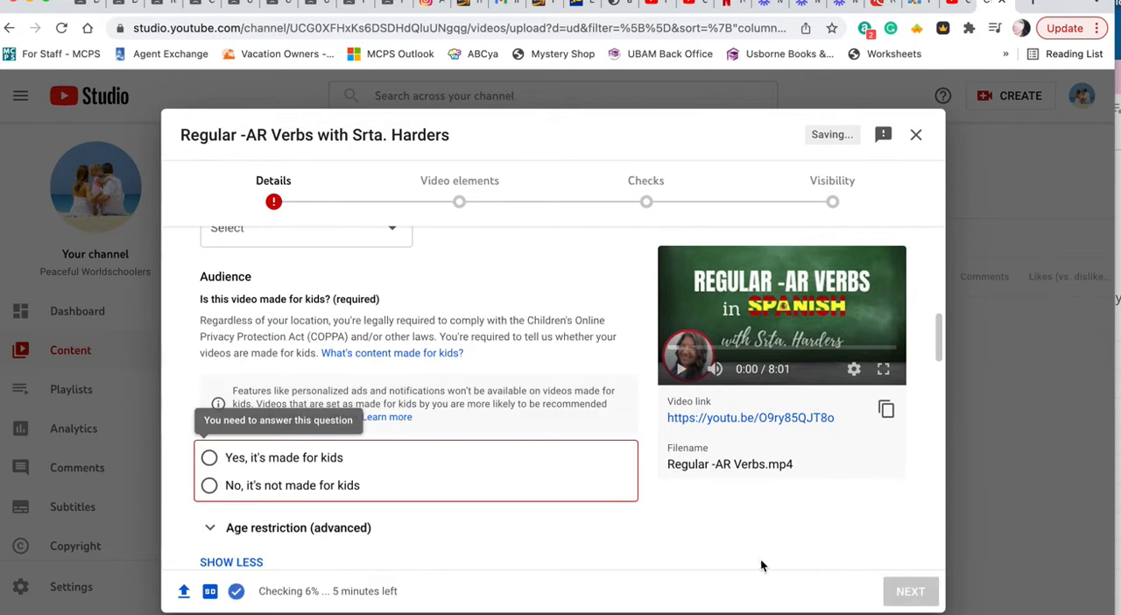
click(210, 486)
scroll(415, 340, up, 2)
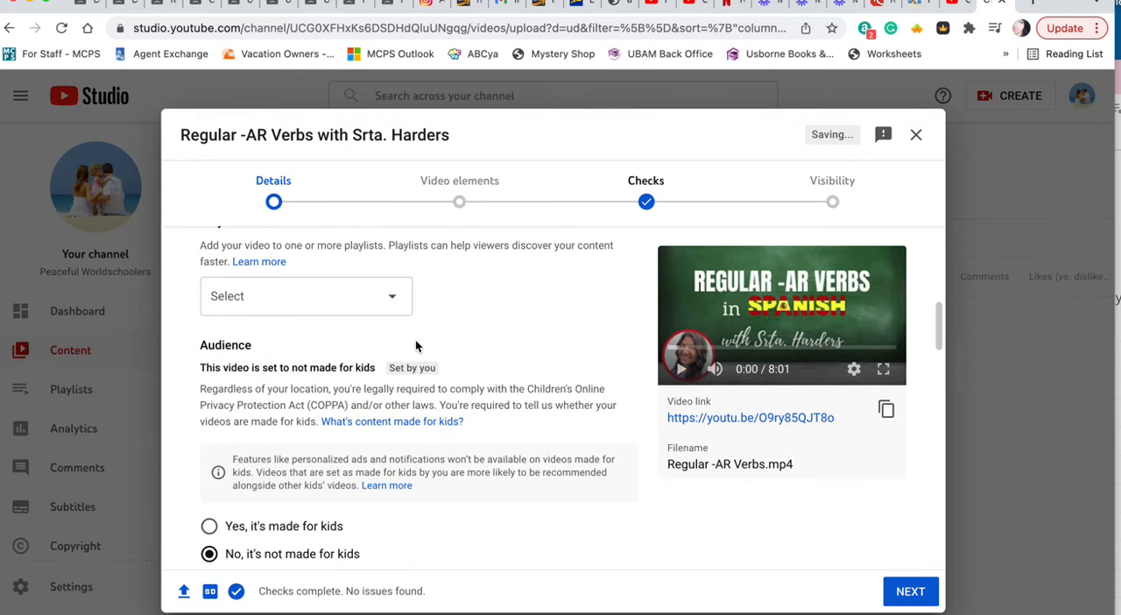
Step: Add the video to the Spanish playlist and continue to the video elements stage
scroll(415, 345, down, 1)
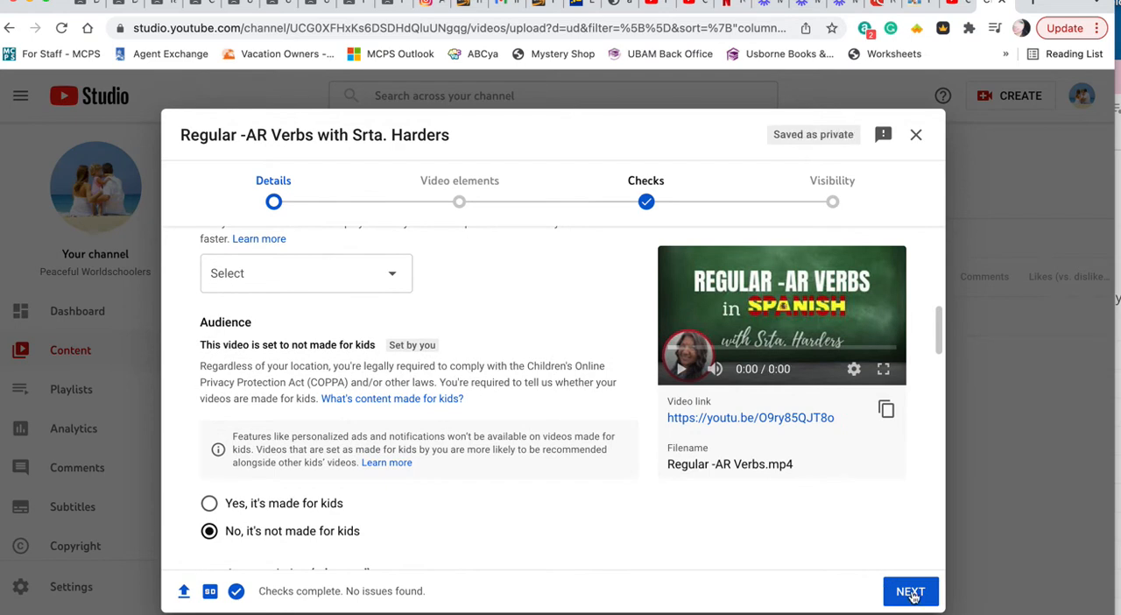
click(387, 274)
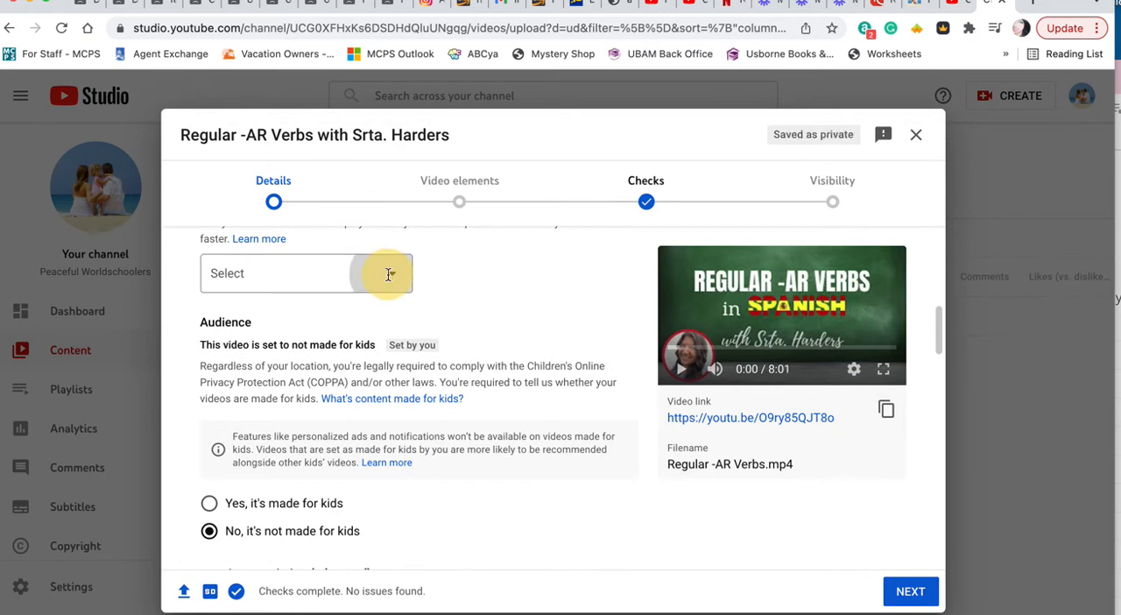
click(259, 343)
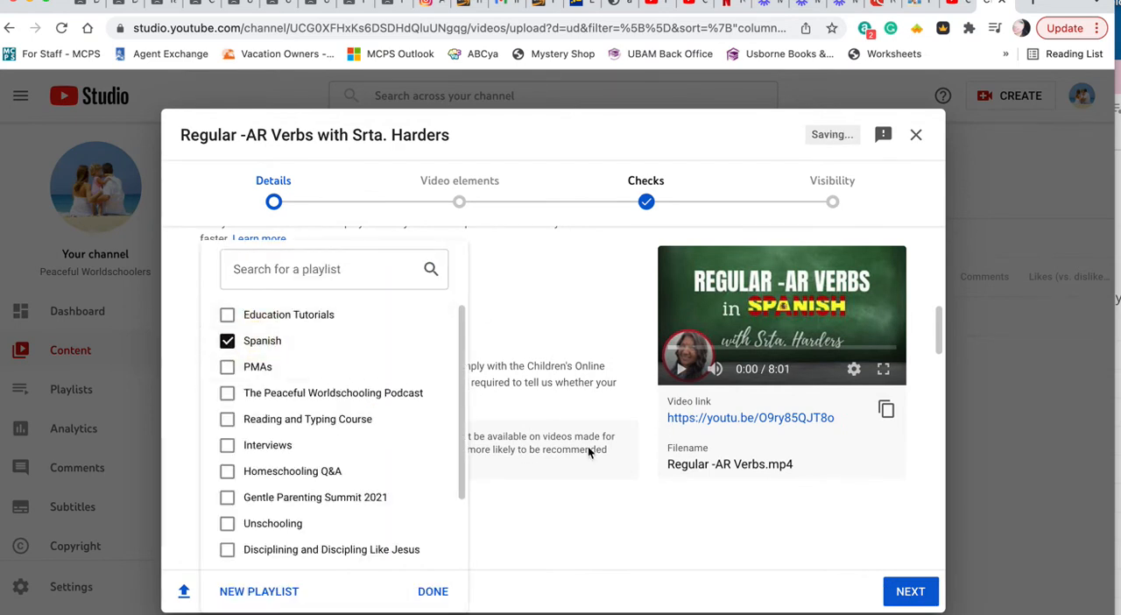
click(806, 533)
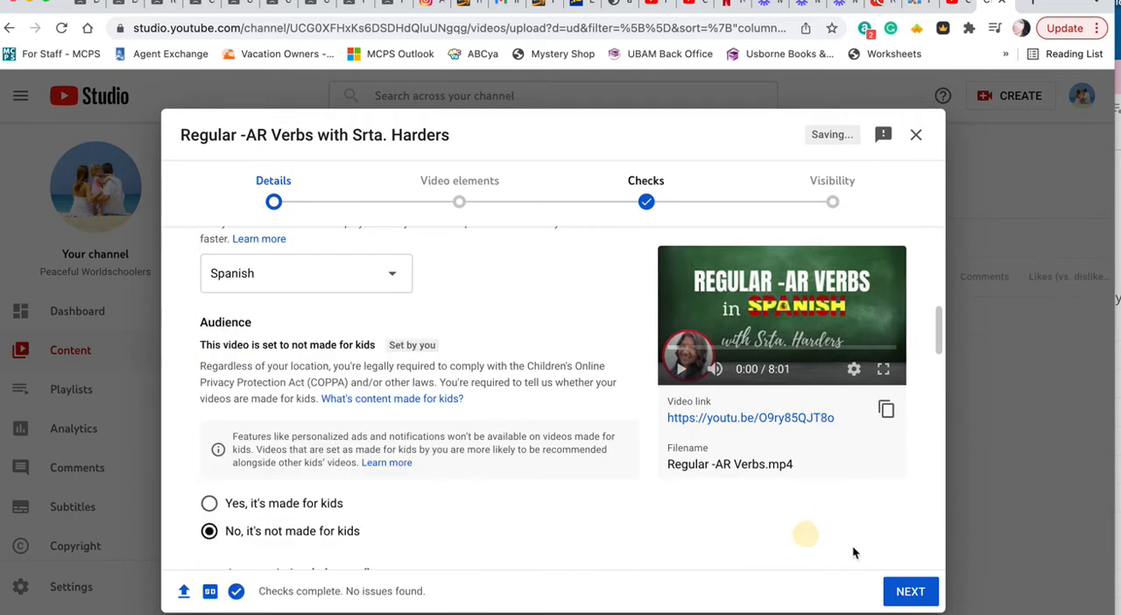
click(911, 592)
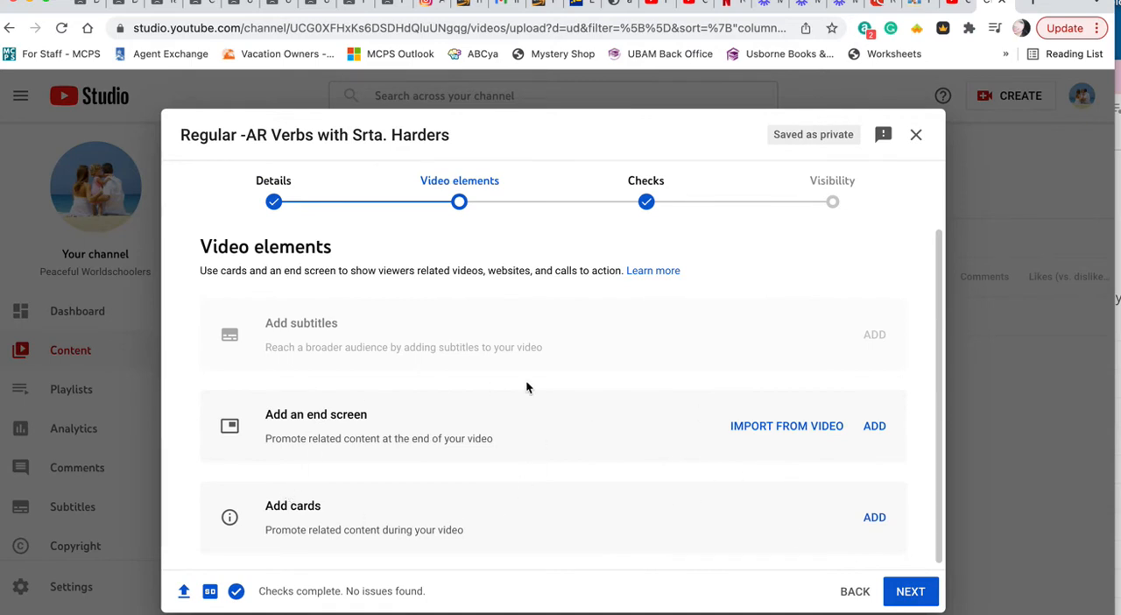
Step: Add an end screen with a best-for-viewer video and a subscribe element, placing the video element in the frame's lower-left corner
click(875, 426)
click(513, 296)
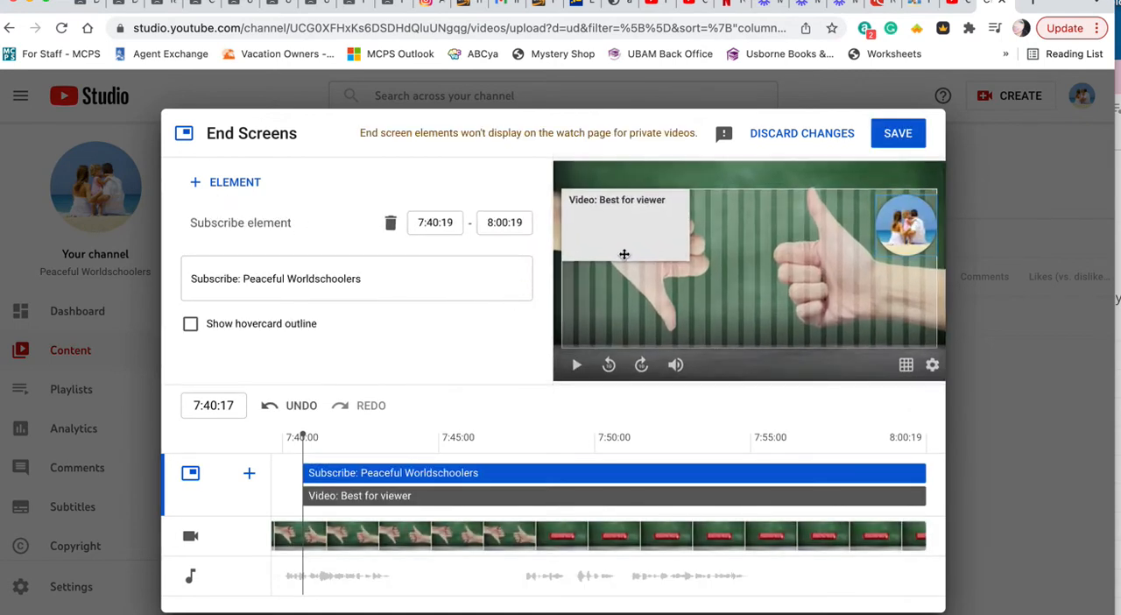
drag(636, 244, 636, 331)
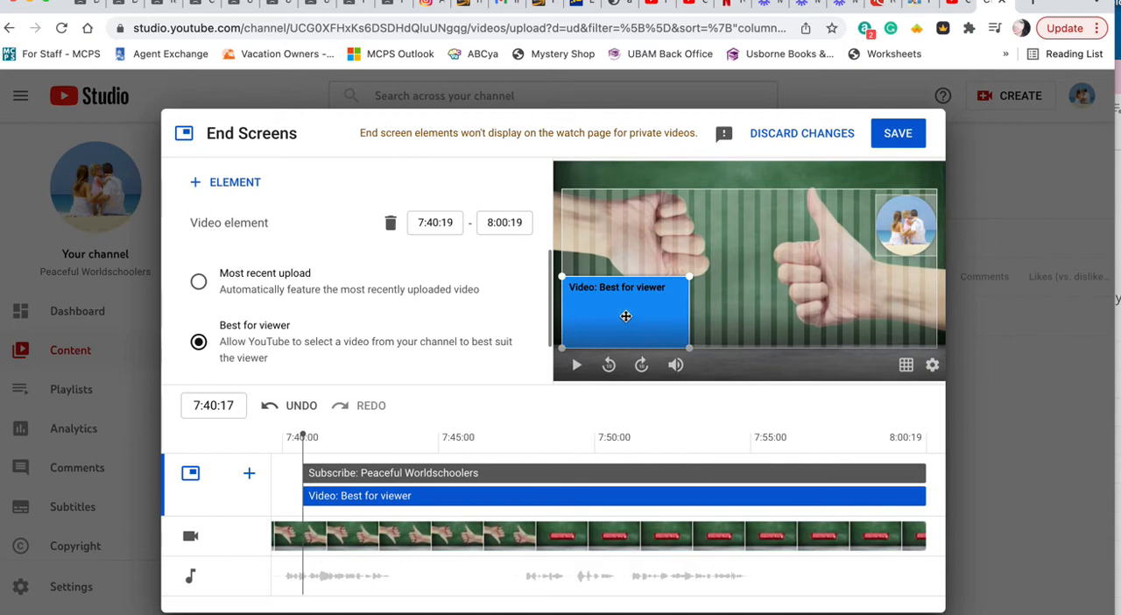
scroll(223, 302, down, 2)
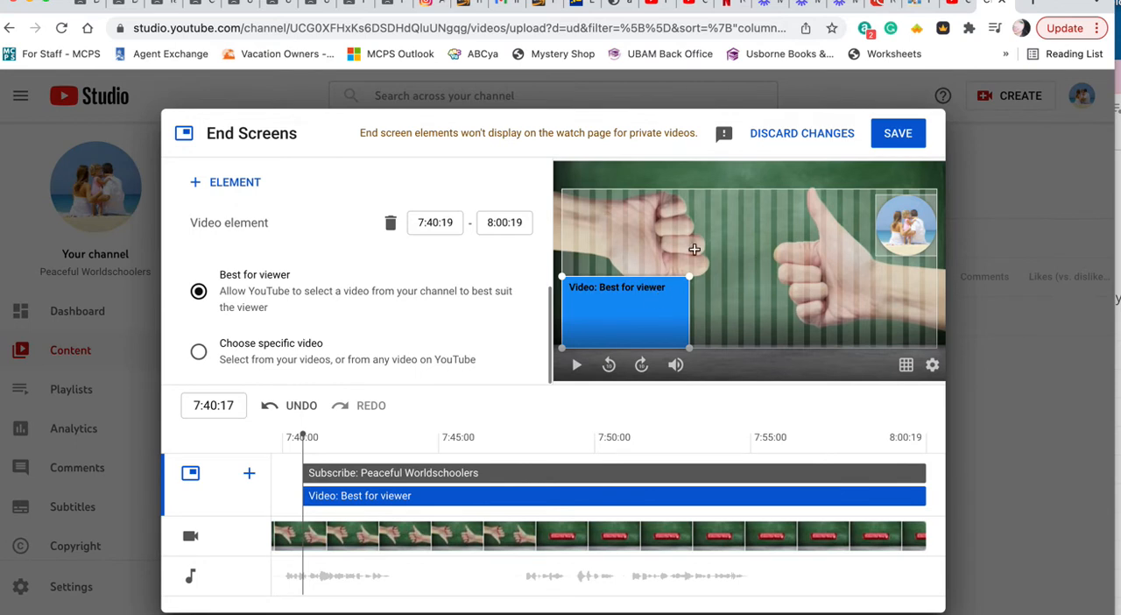
Step: Delay the end screen's subscribe element to start at 7:48:04 and preview the frame at 7:49:01
click(320, 473)
drag(320, 474, 537, 476)
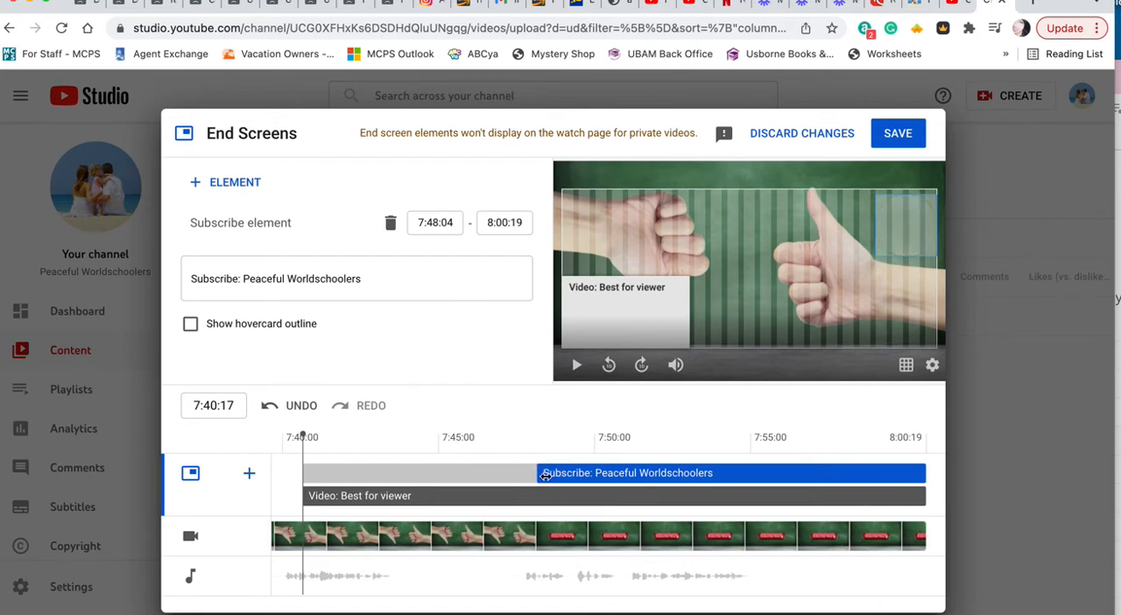
click(565, 530)
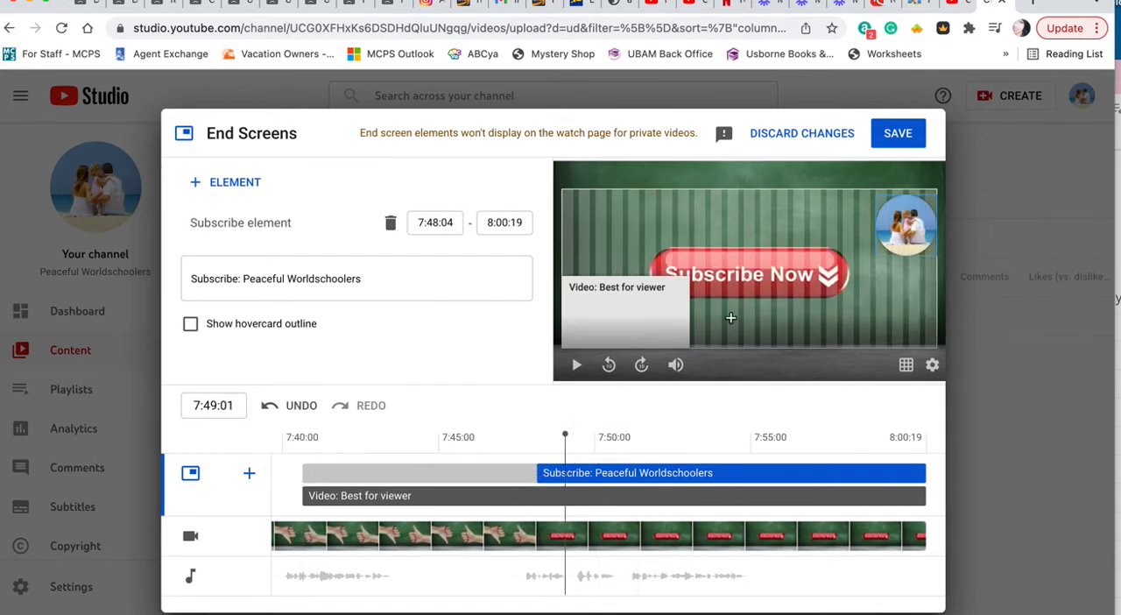
Step: Delay the best-for-viewer video element to start at 7:48:04 and save the end screen
click(307, 496)
drag(333, 497, 537, 516)
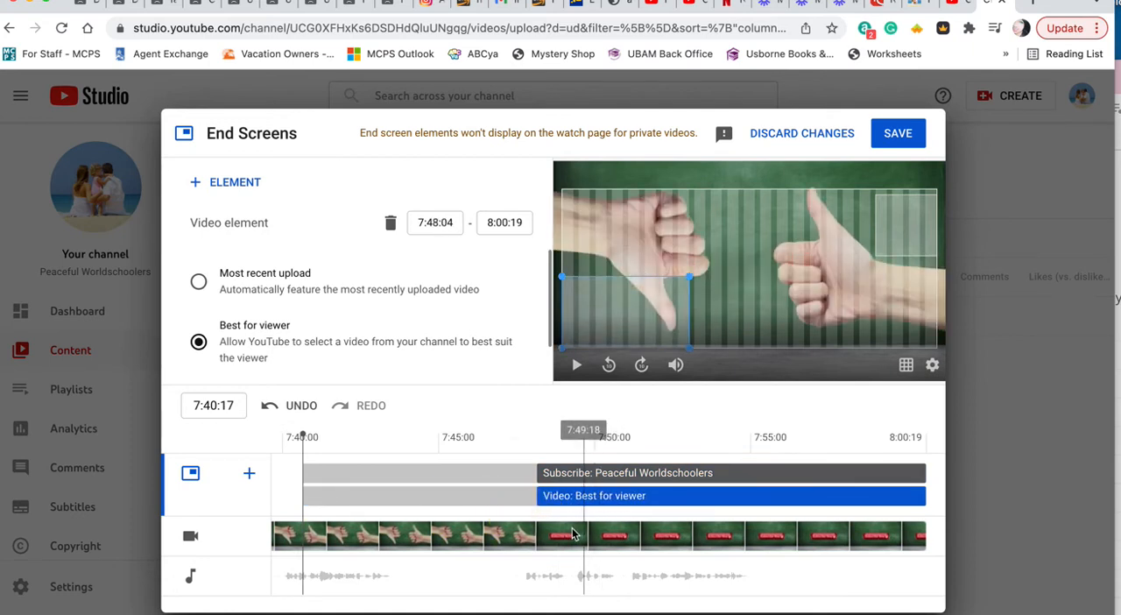
click(564, 533)
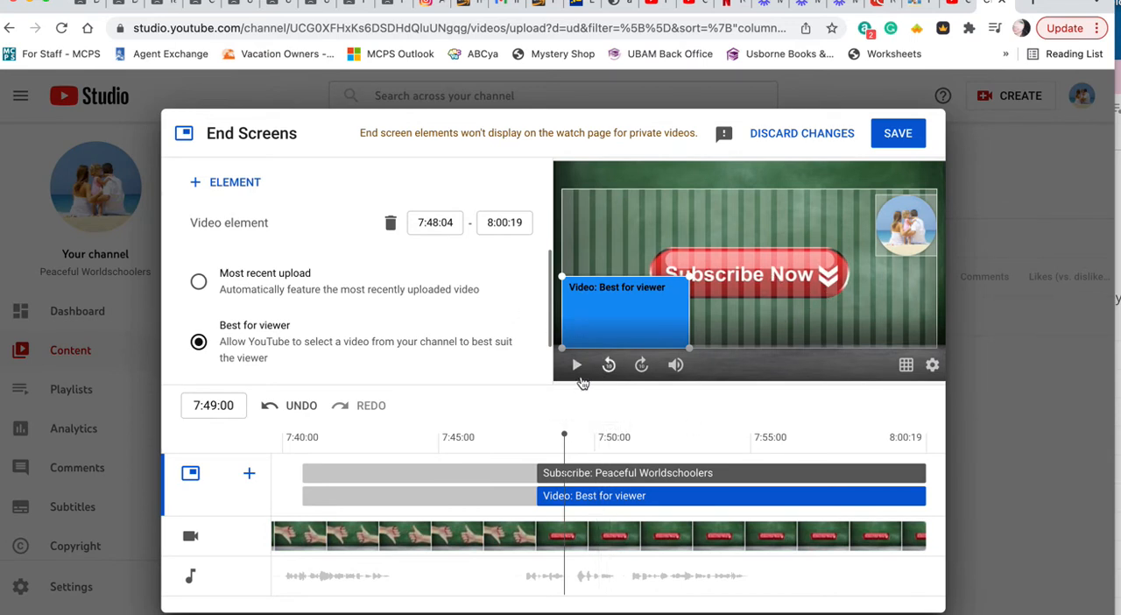
scroll(494, 339, down, 2)
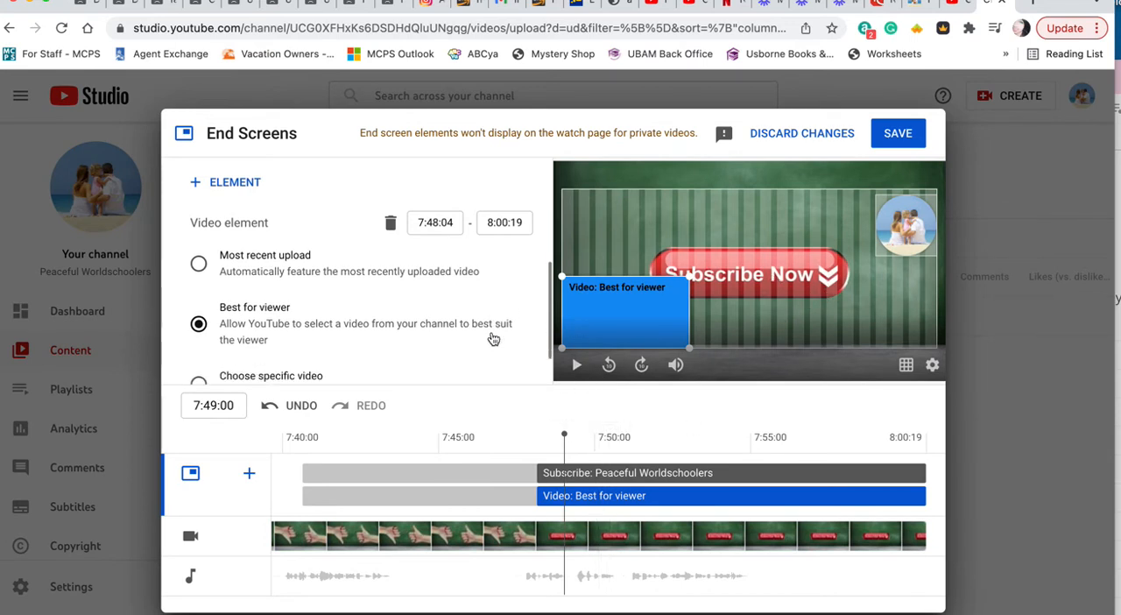
click(895, 134)
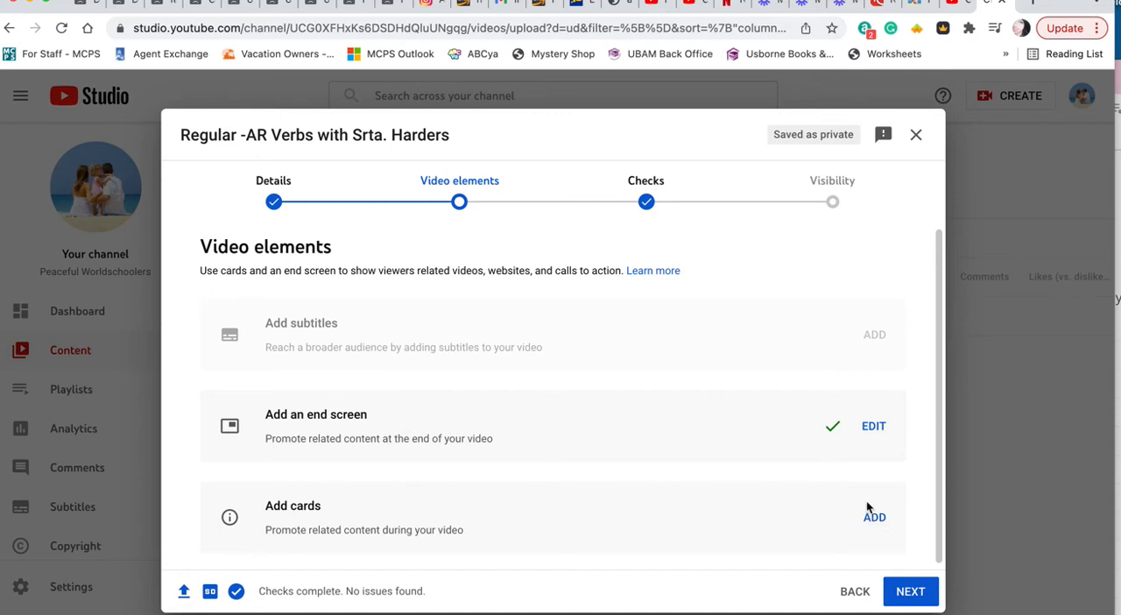
Step: Continue past the cards and copyright checks to the visibility stage and set the video to Public
scroll(871, 526, down, 1)
click(908, 594)
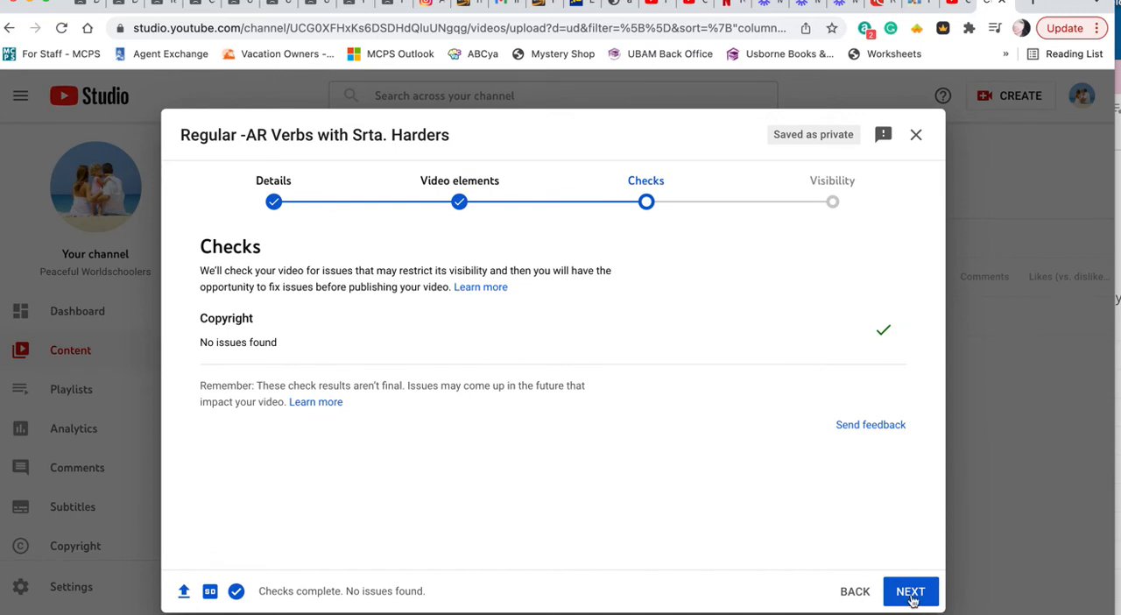
click(911, 594)
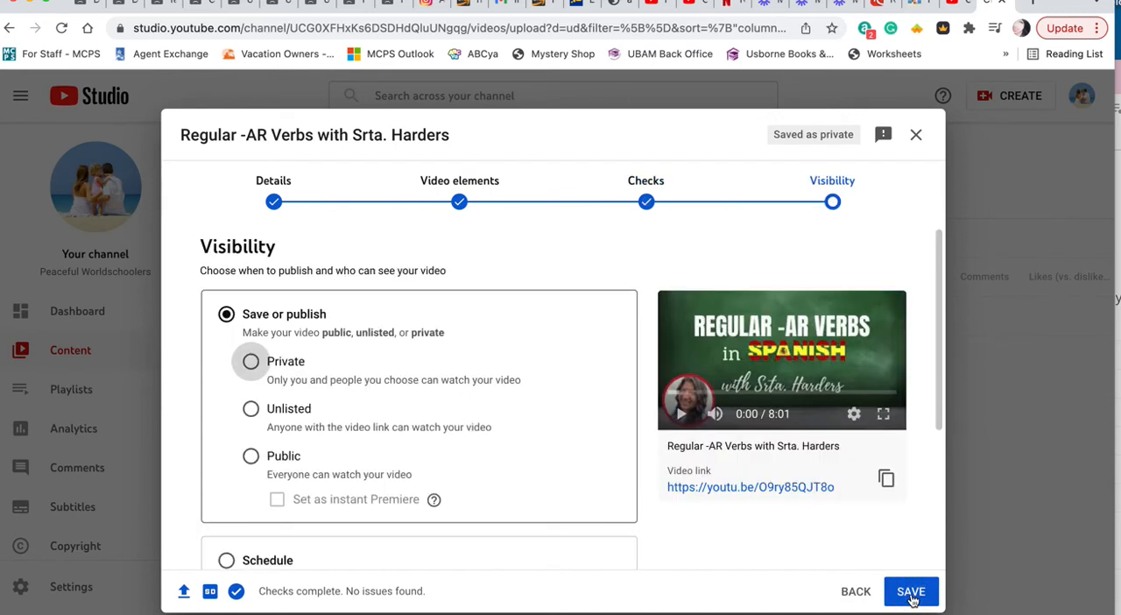
scroll(304, 348, down, 1)
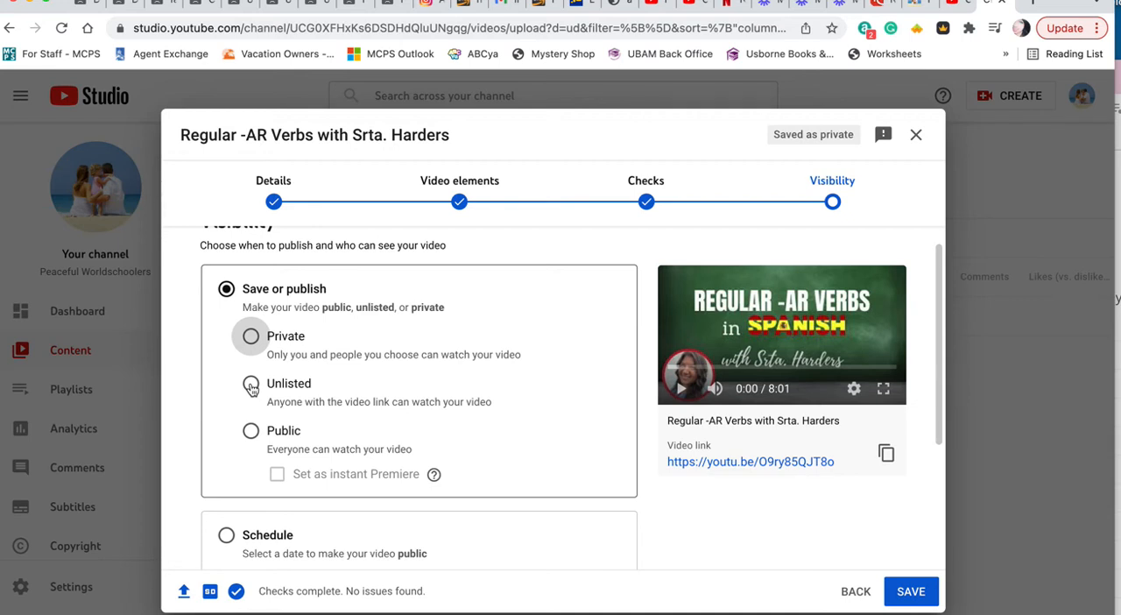
click(252, 435)
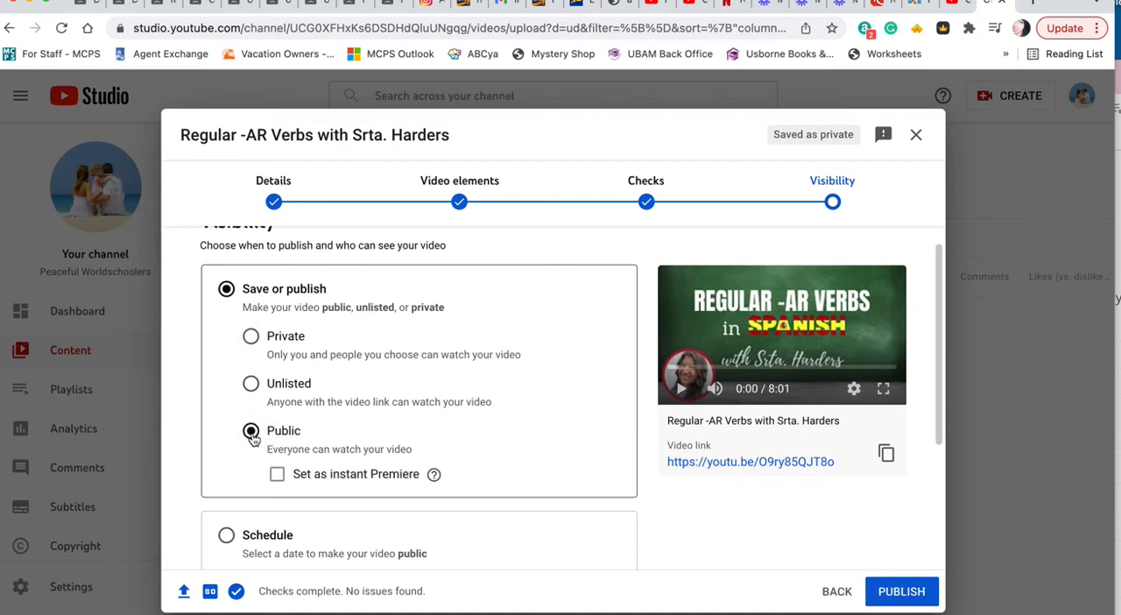
scroll(252, 438, down, 2)
scroll(253, 438, down, 1)
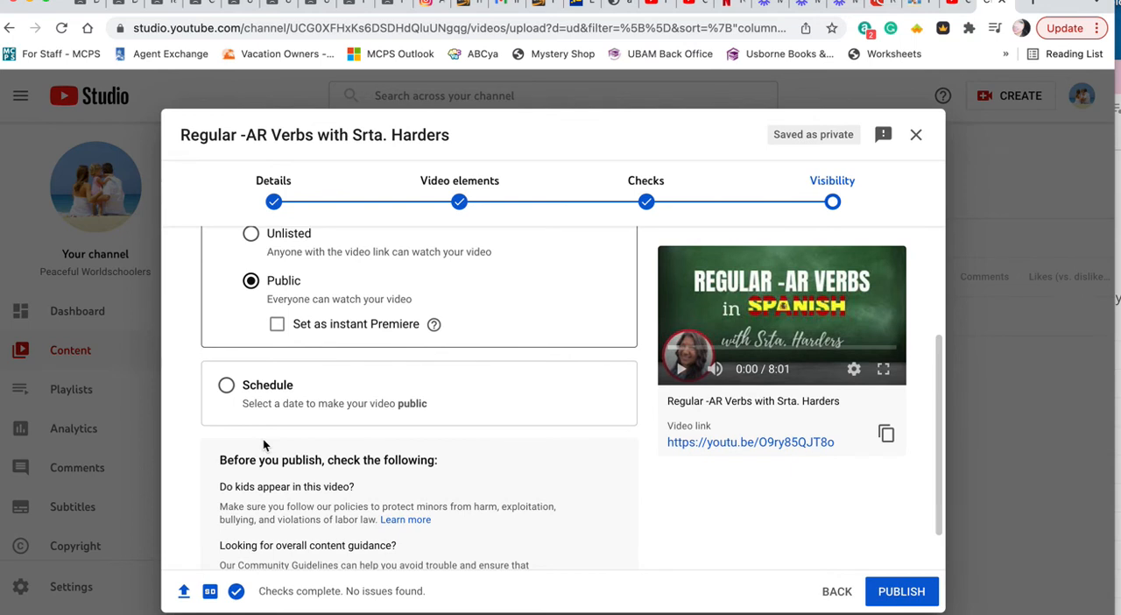
click(226, 386)
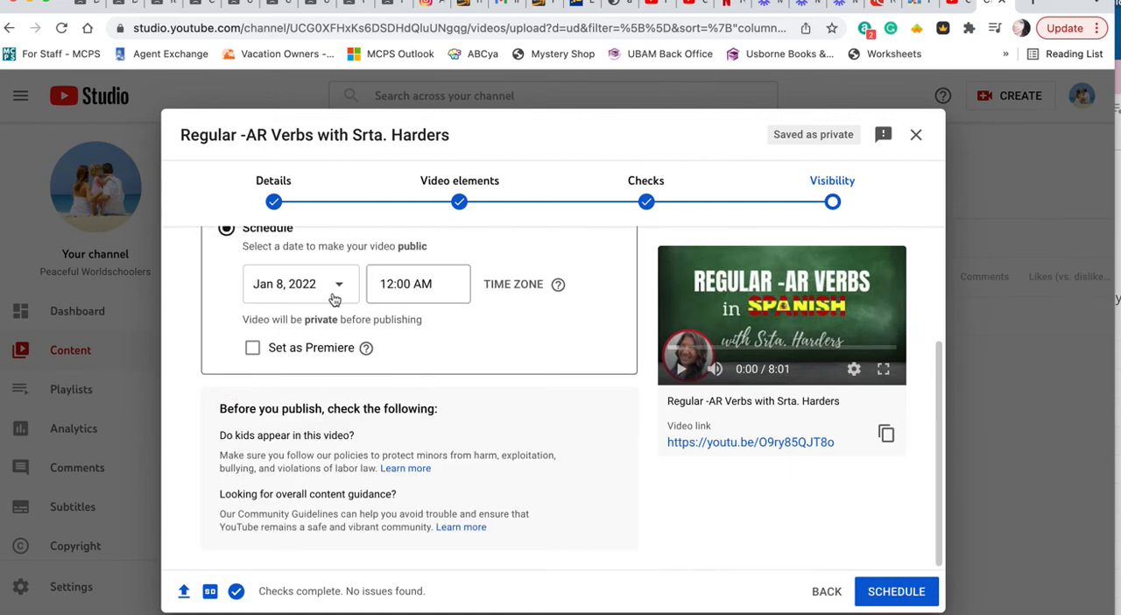
scroll(417, 362, up, 2)
scroll(416, 362, up, 2)
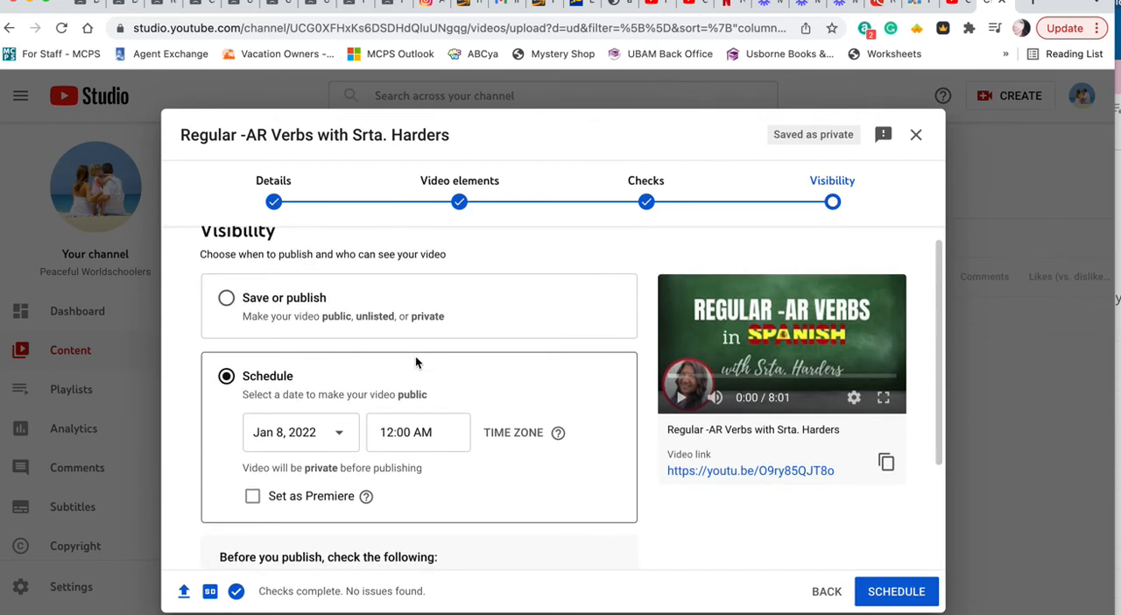
click(226, 301)
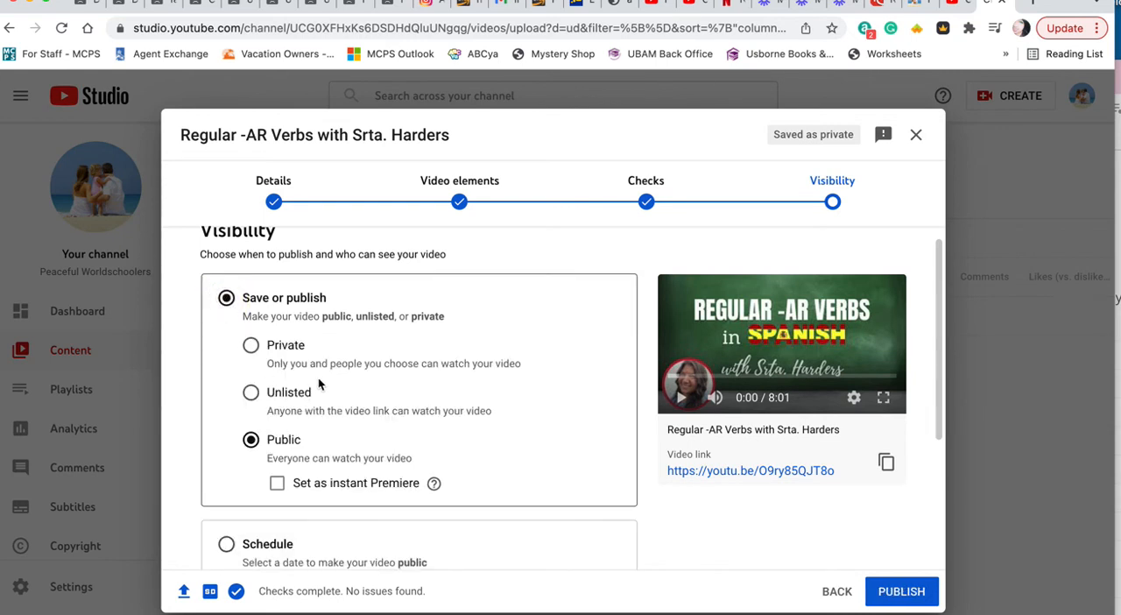
Step: Publish the video and copy its share link before closing the confirmation
scroll(467, 461, down, 3)
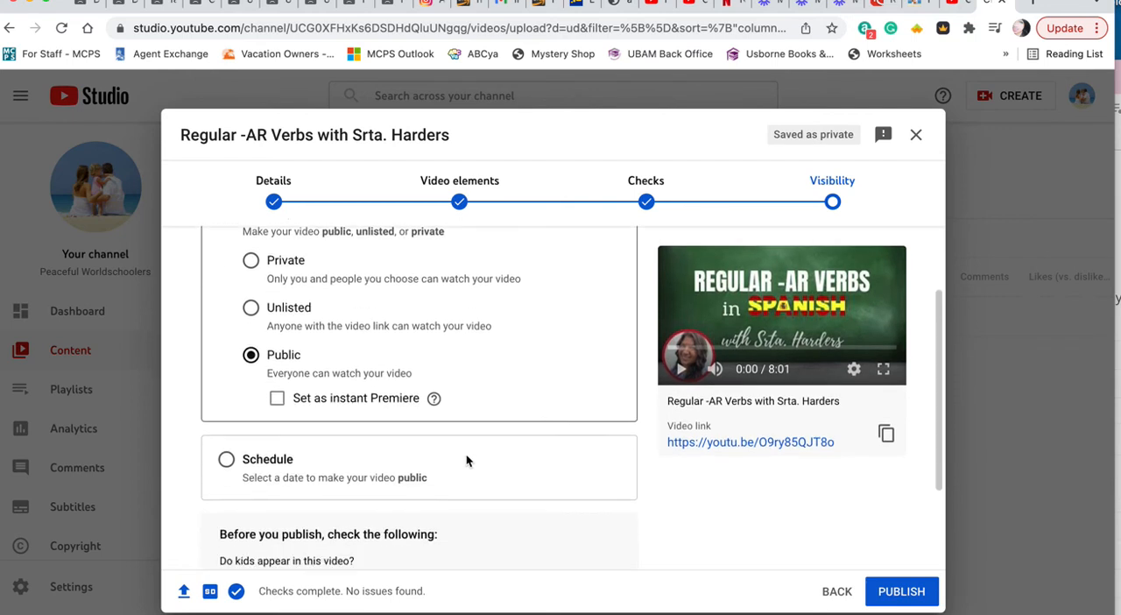
scroll(467, 461, down, 1)
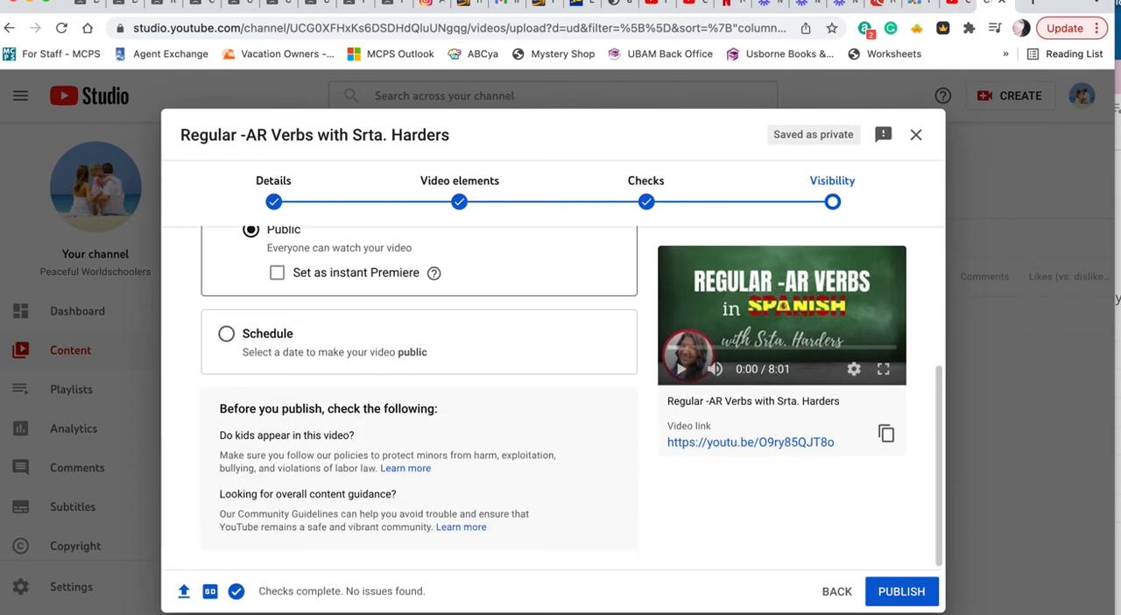
click(911, 594)
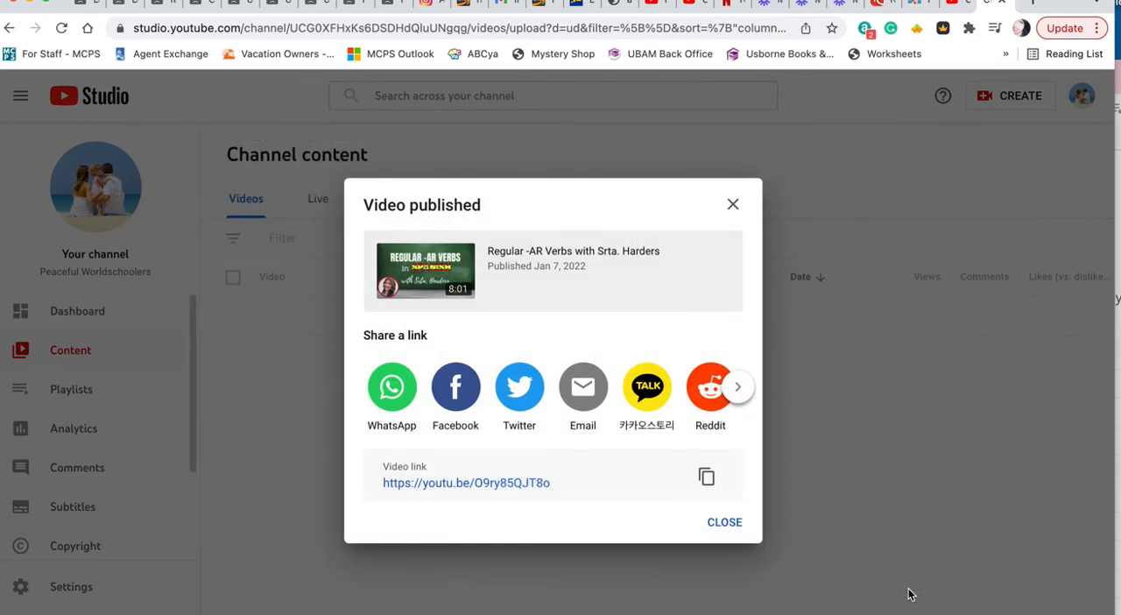
click(706, 476)
click(725, 523)
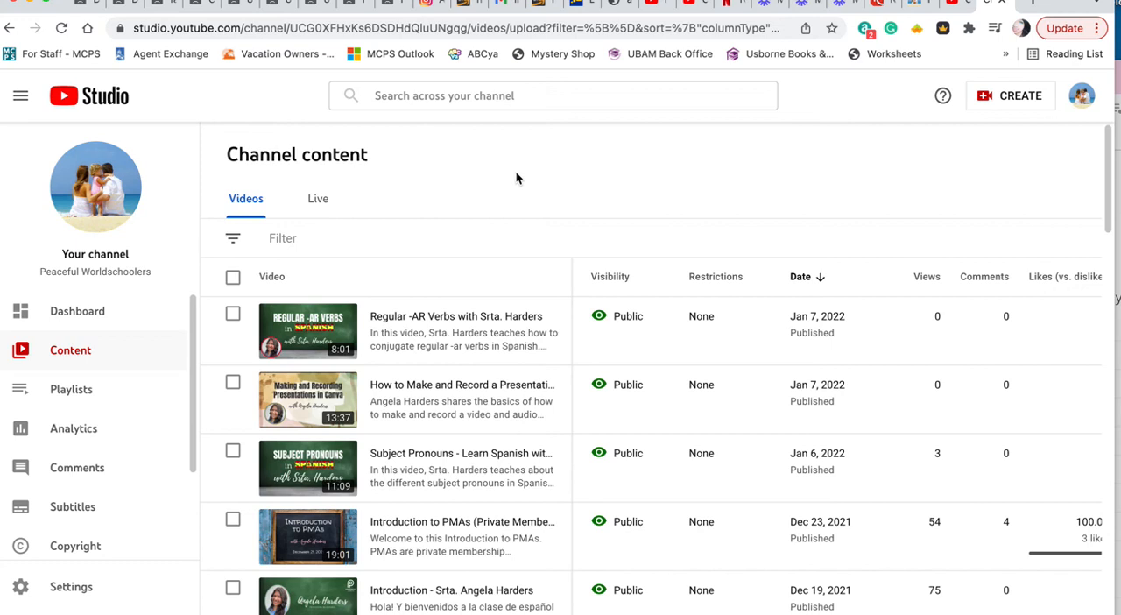
scroll(544, 303, down, 1)
scroll(545, 303, up, 1)
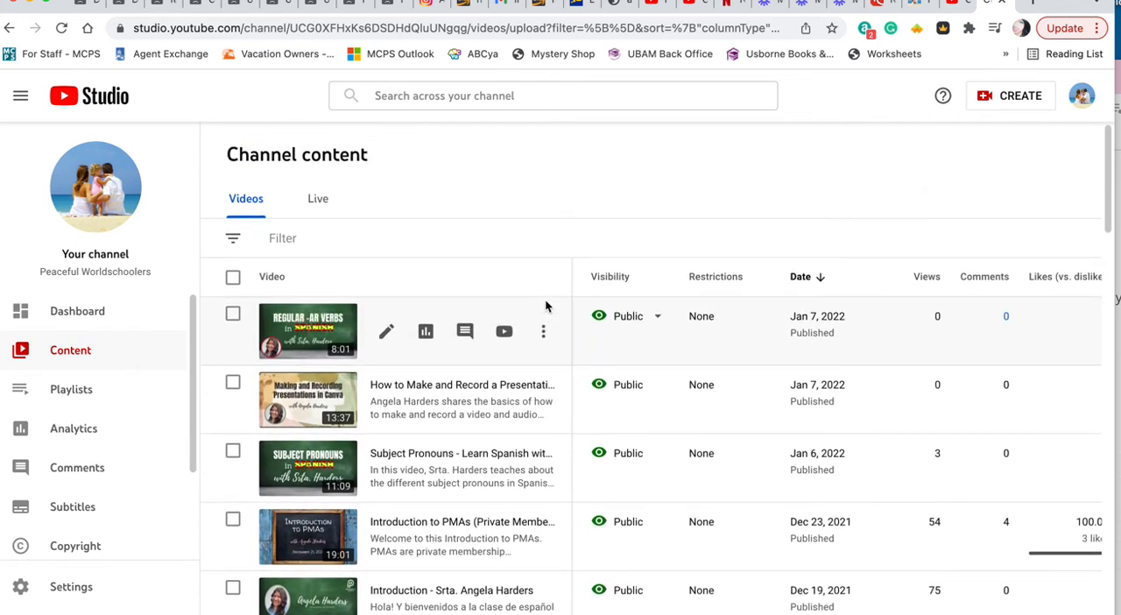